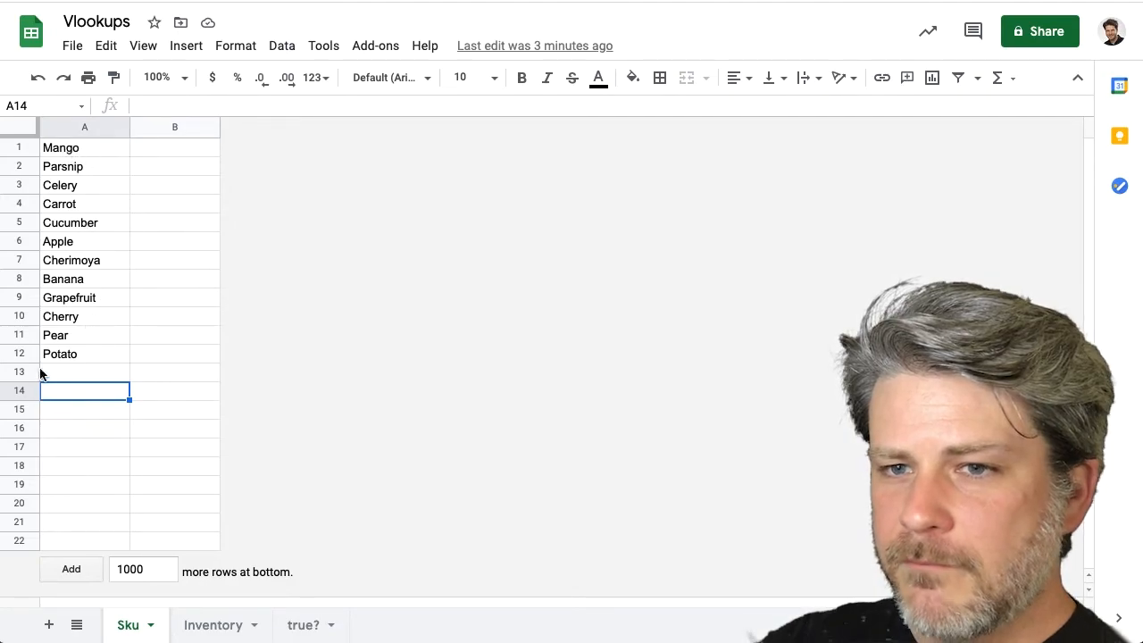
# Review the Inventory sheet, then start a VLOOKUP formula in B1 of the Sku sheet with A1 as the search key.
pyautogui.click(228, 629)
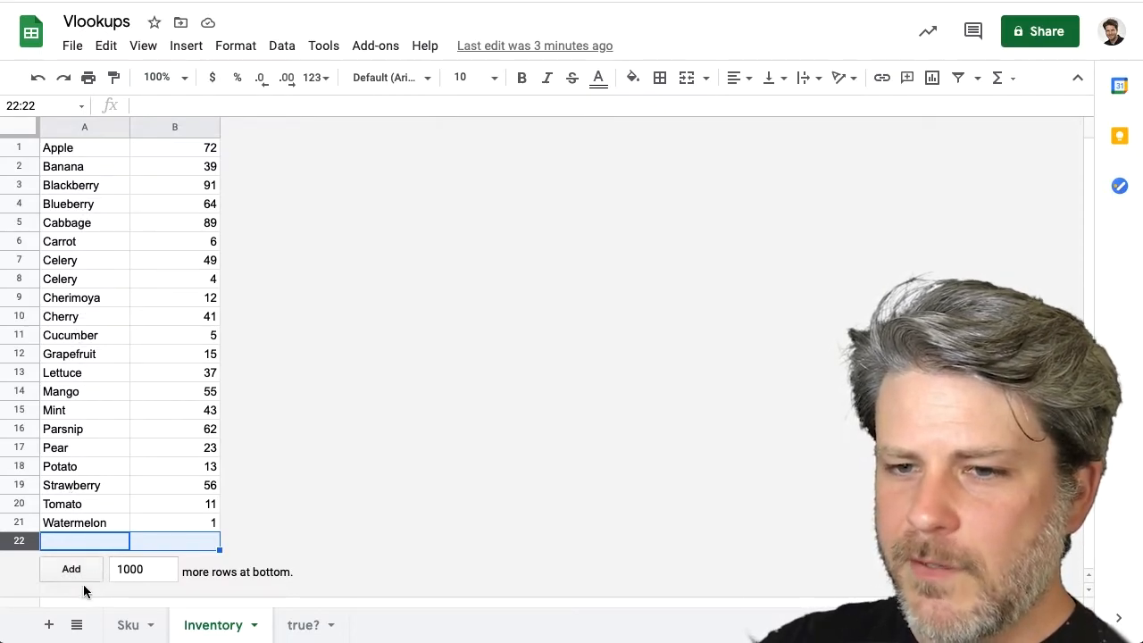
pyautogui.click(128, 625)
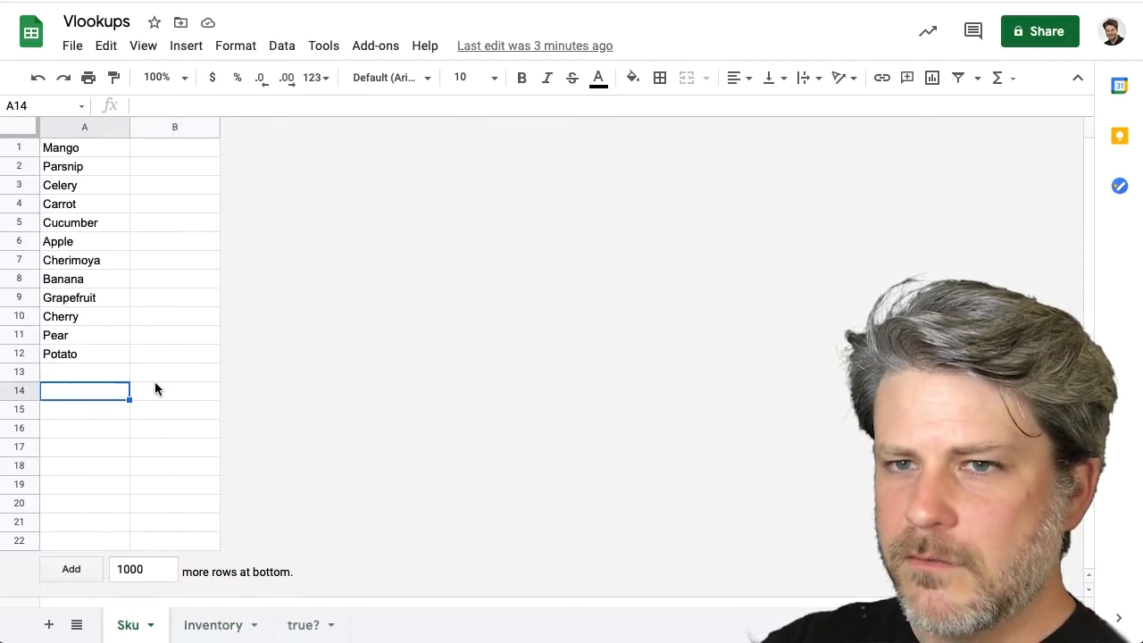
pyautogui.click(162, 149)
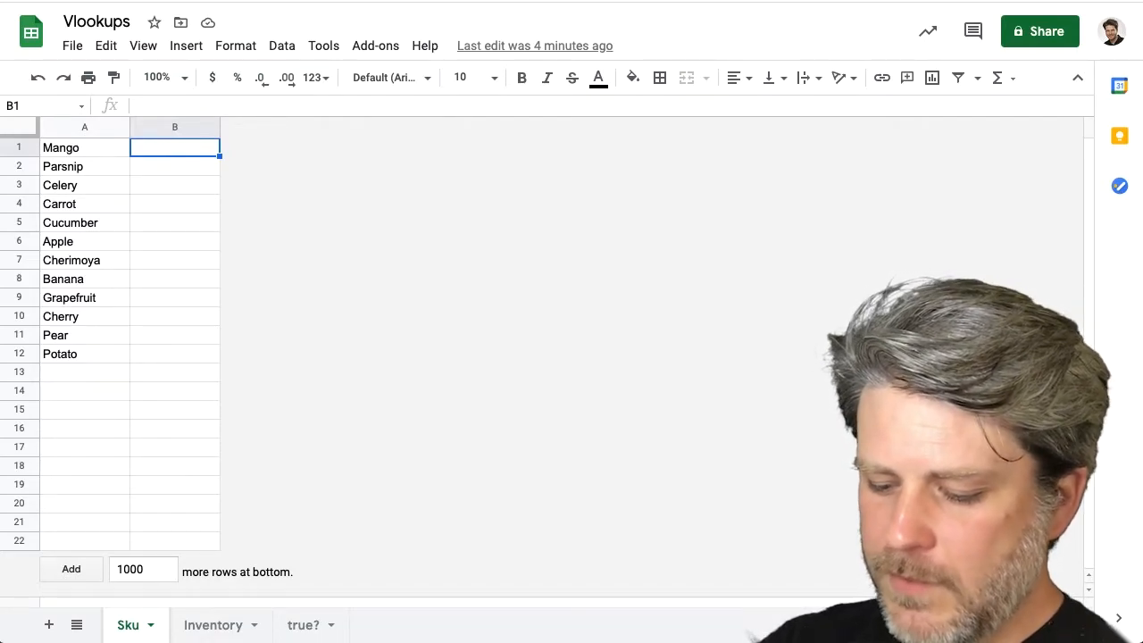
pyautogui.write('=Vlo')
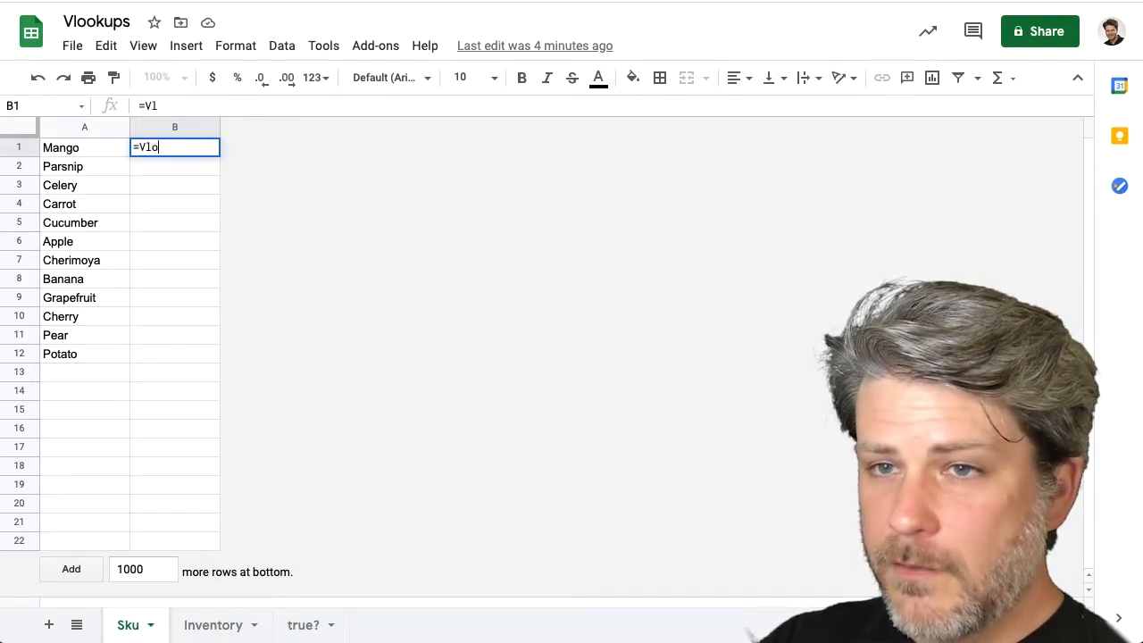
pyautogui.write('okup')
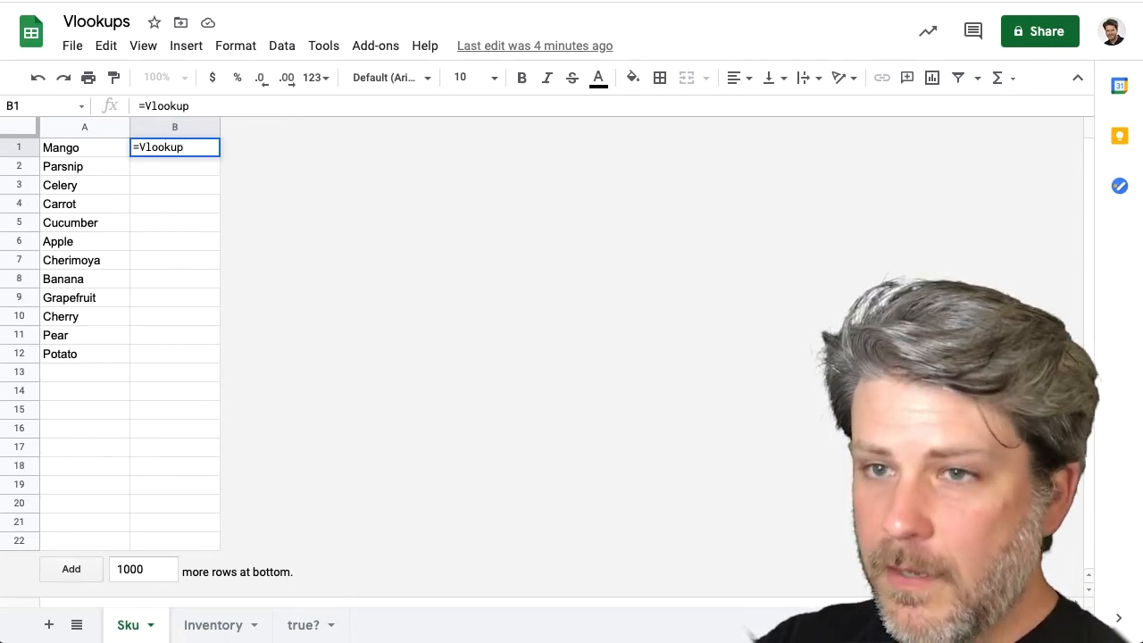
pyautogui.write('(')
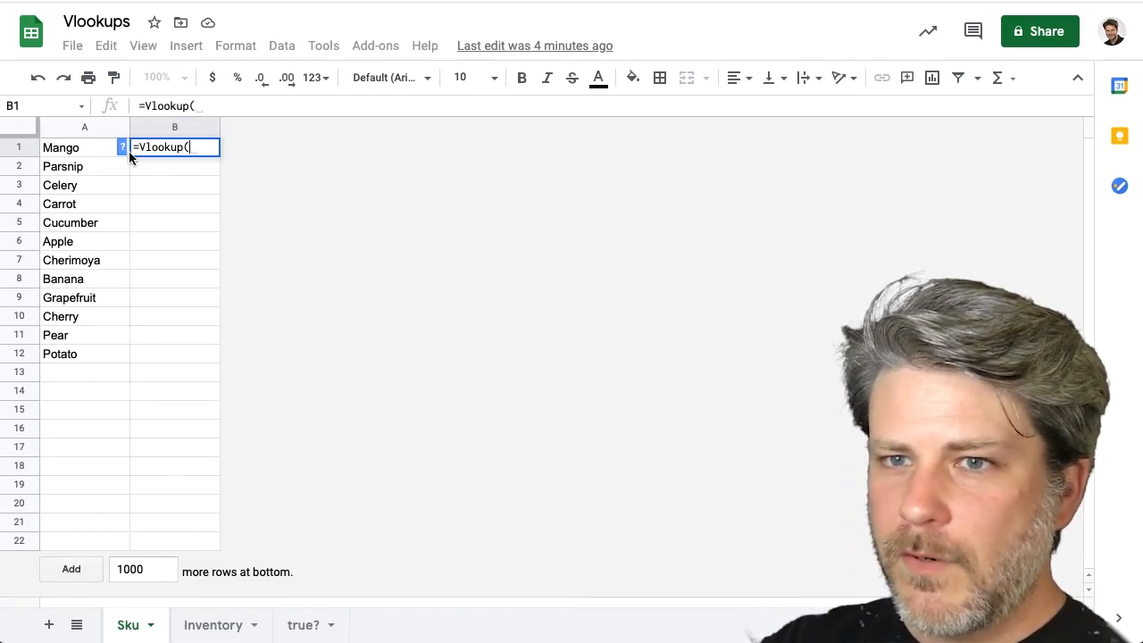
pyautogui.click(81, 150)
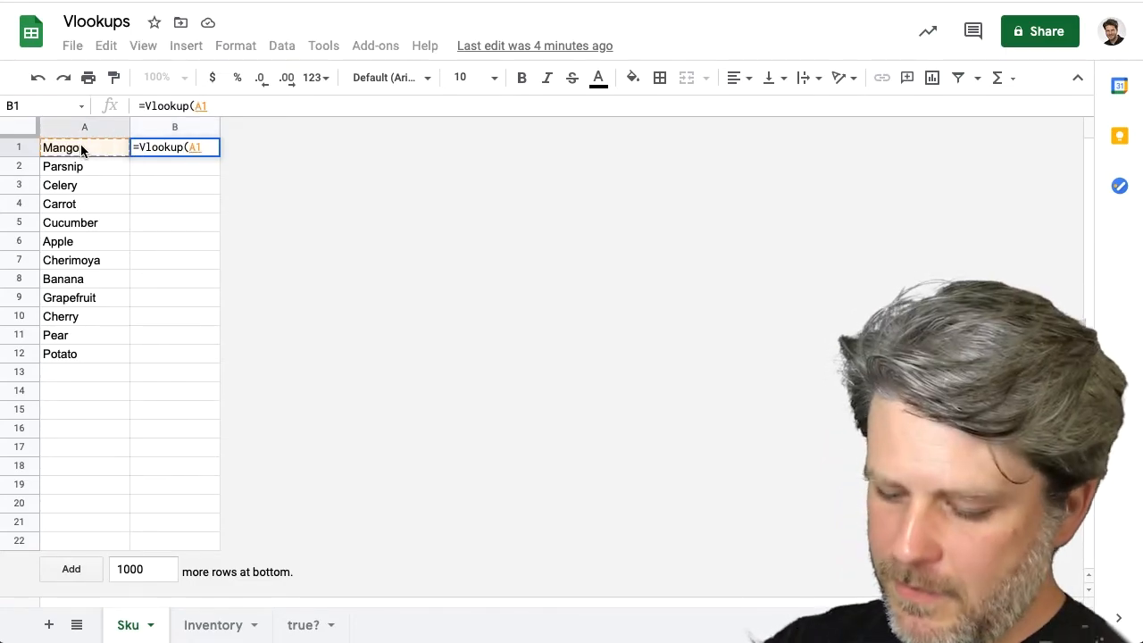
pyautogui.write(',')
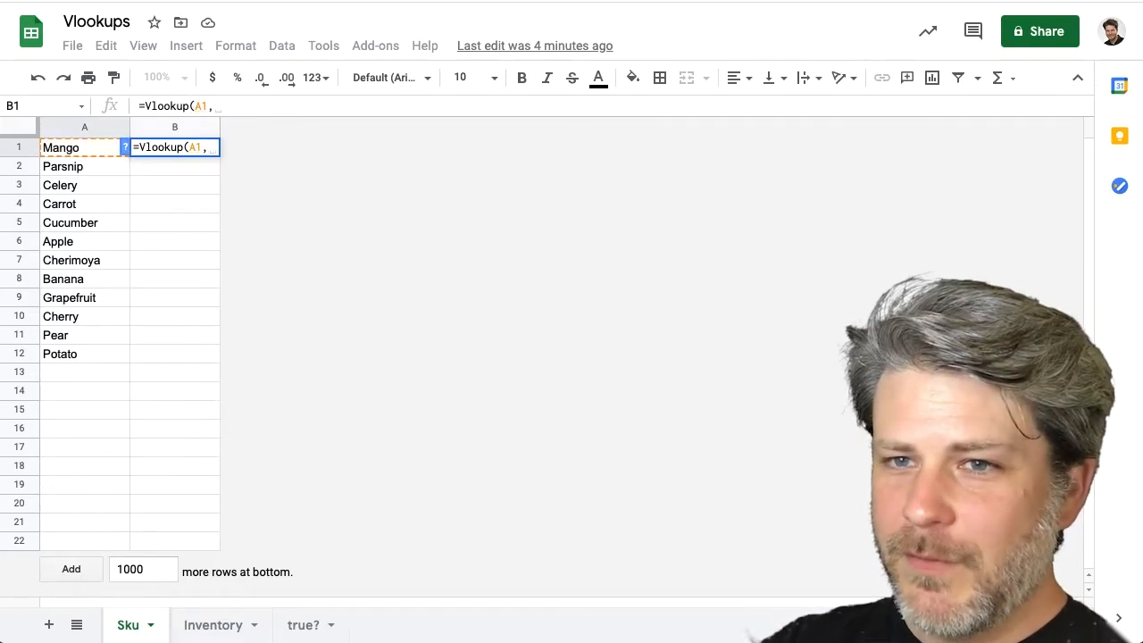
# Complete the B1 lookup with Inventory columns A:B as the range, column index 2 and false for an exact match.
pyautogui.click(210, 627)
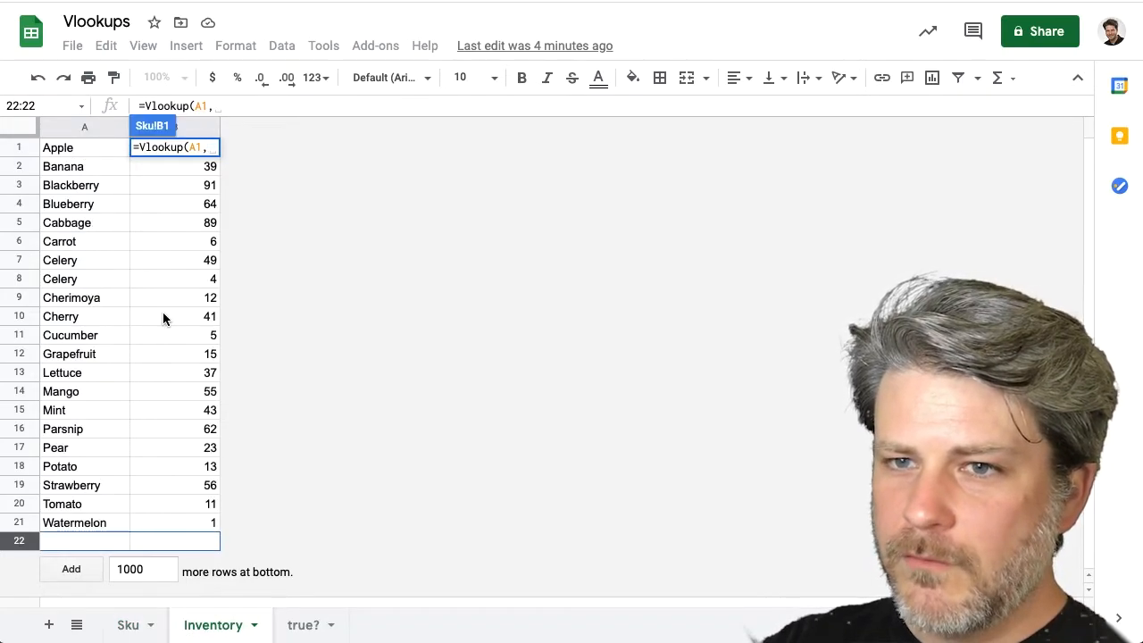
pyautogui.click(77, 127)
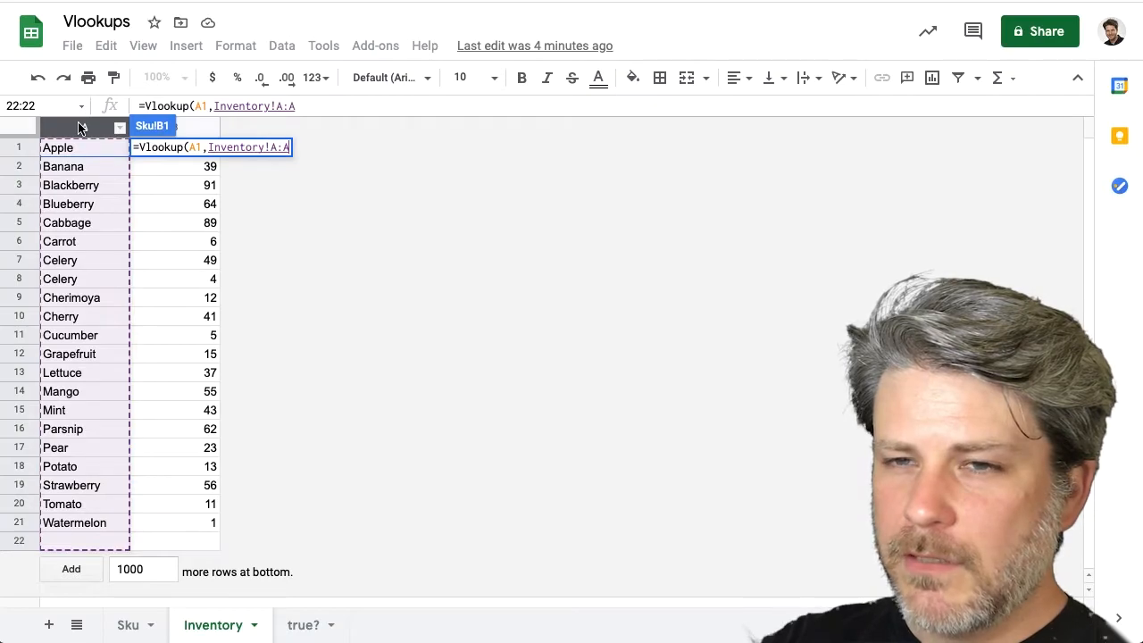
pyautogui.moveTo(78, 127); pyautogui.dragTo(175, 127)
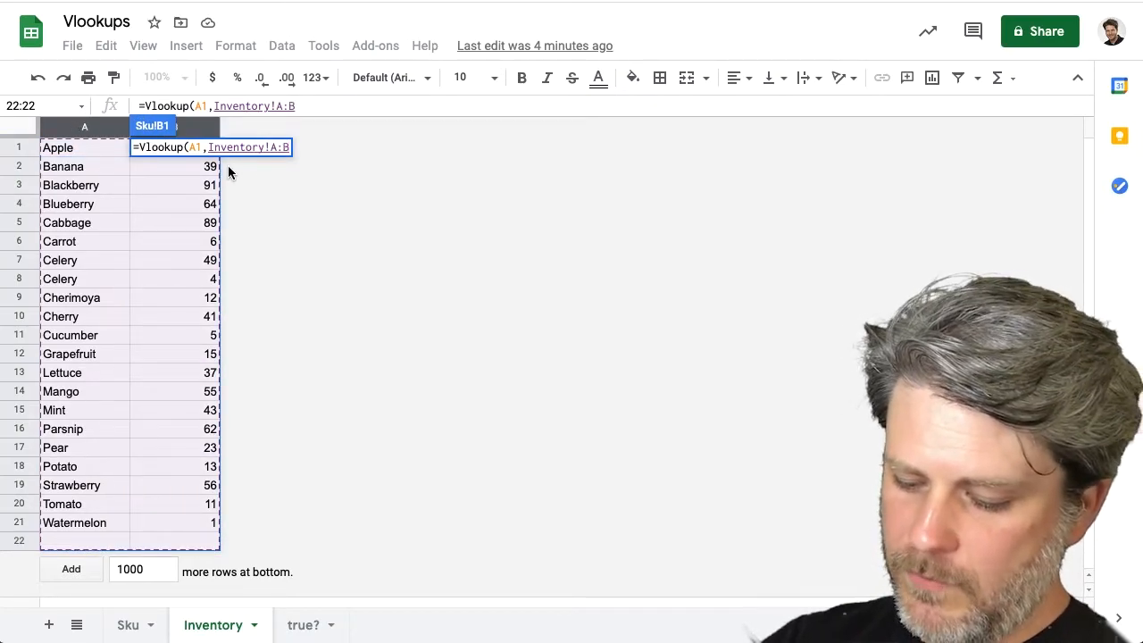
pyautogui.write(',')
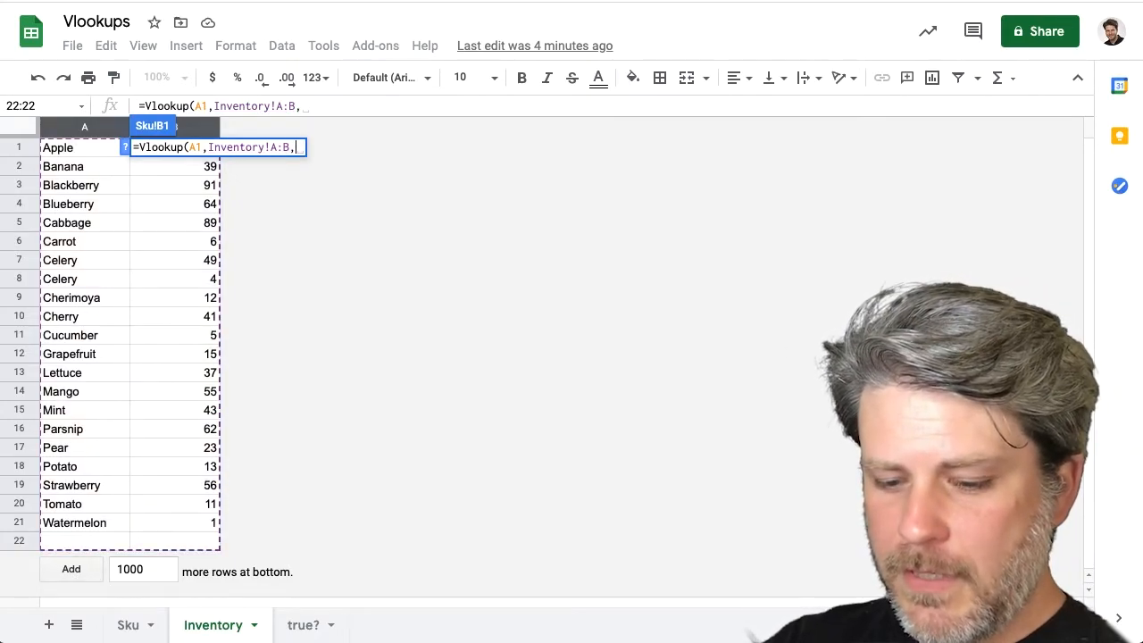
pyautogui.write('2')
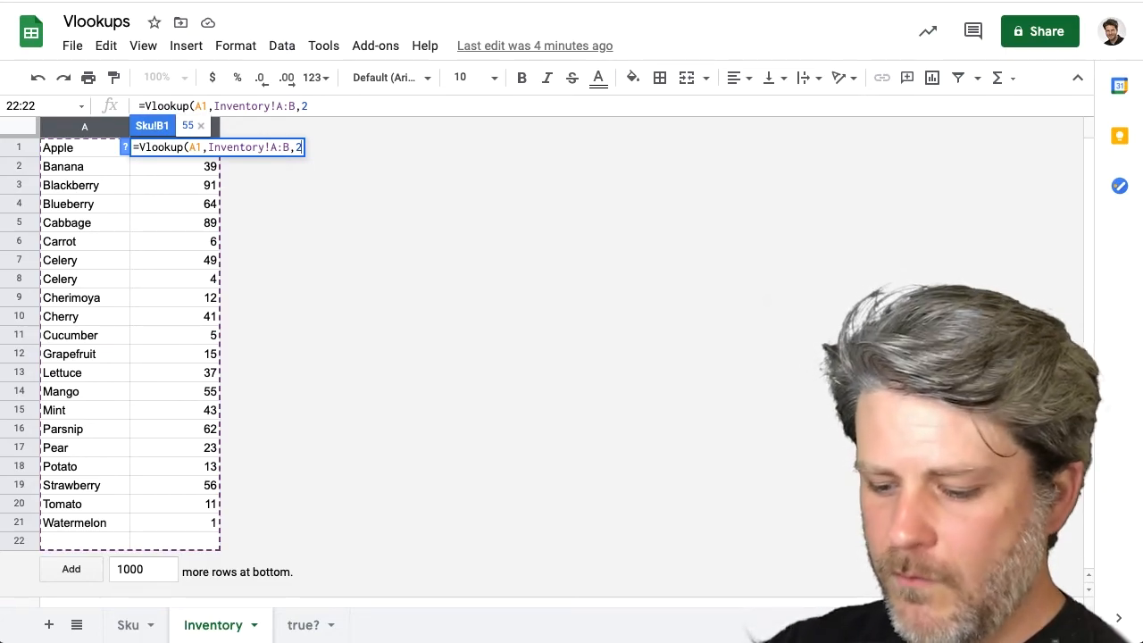
pyautogui.write(',false')
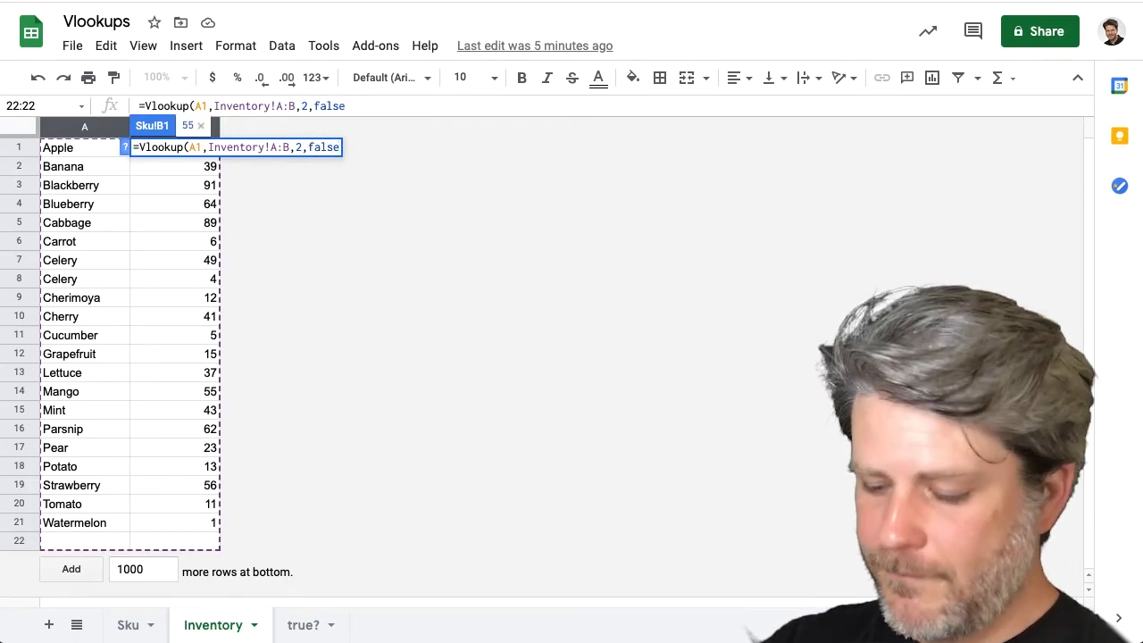
pyautogui.press('Return')
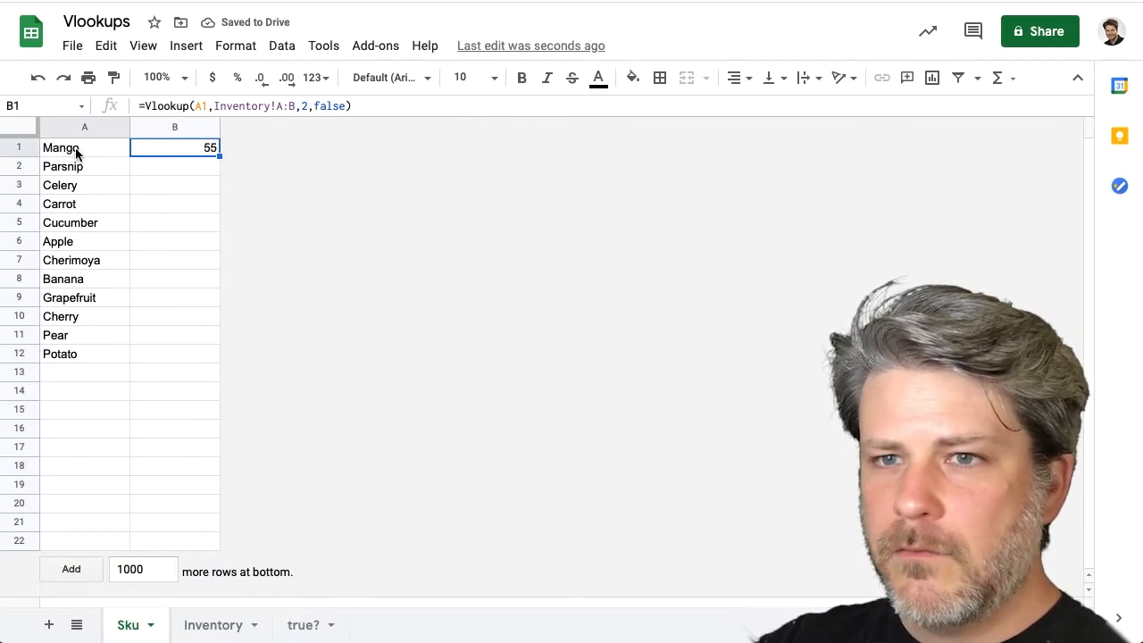
# Check Mango's quantity on the Inventory sheet and fill the Sku sheet's B1 formula down through B12.
pyautogui.click(219, 625)
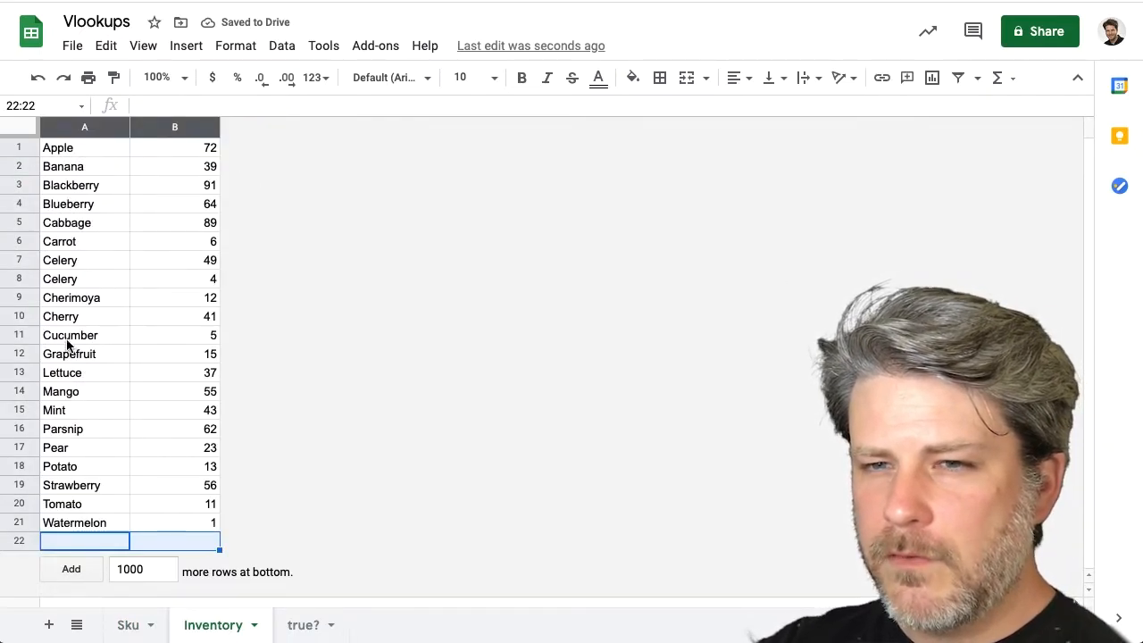
pyautogui.click(183, 391)
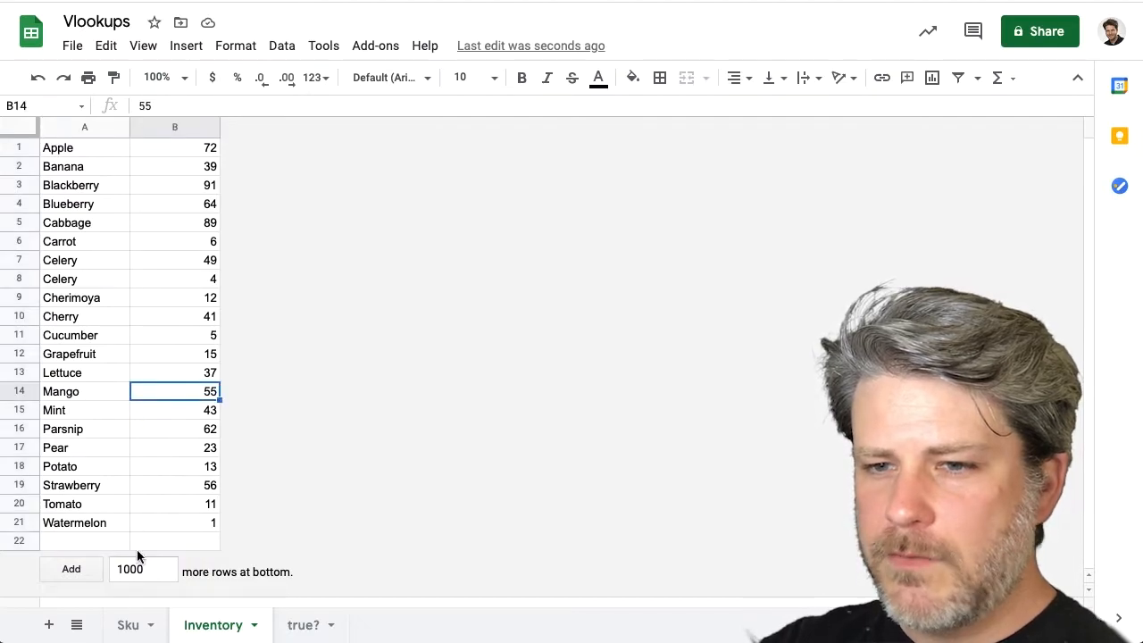
pyautogui.click(130, 625)
pyautogui.moveTo(221, 156); pyautogui.dragTo(210, 355)
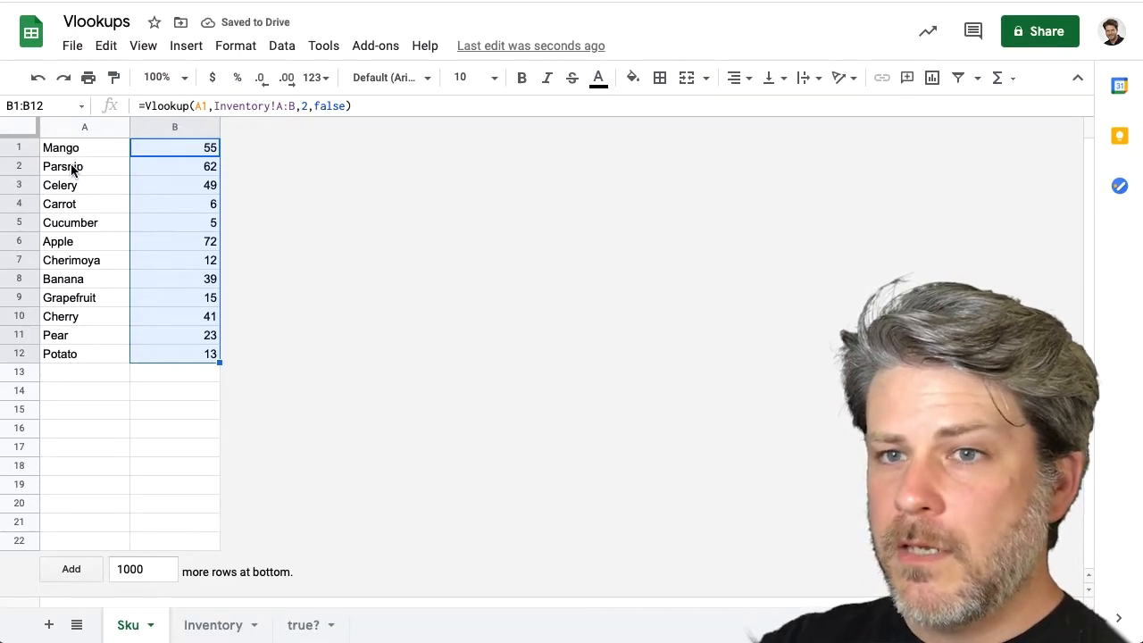
# Compare the Sku lookup results with the Inventory entries for Parsnip and Potato, and inspect the copied formulas from B4 to B9.
pyautogui.click(218, 625)
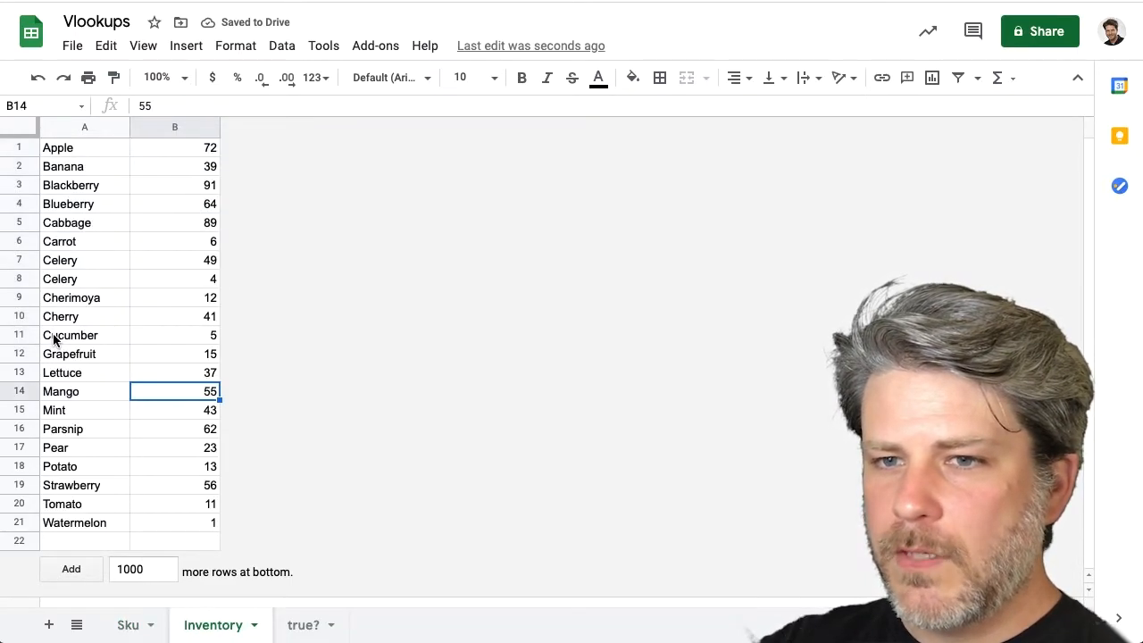
pyautogui.click(170, 429)
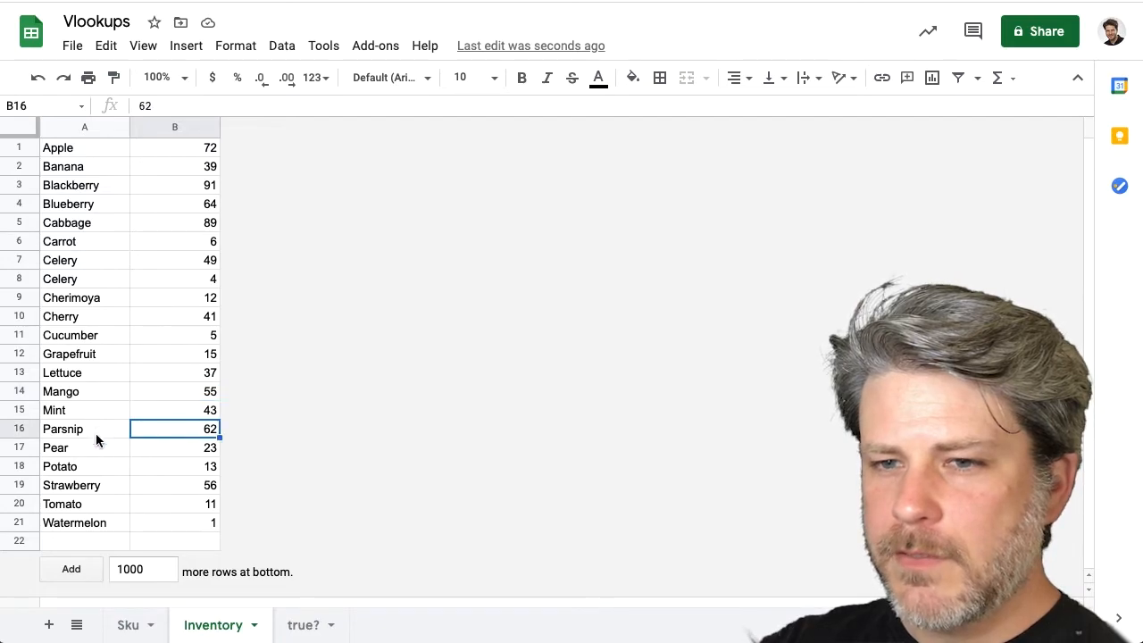
pyautogui.click(129, 628)
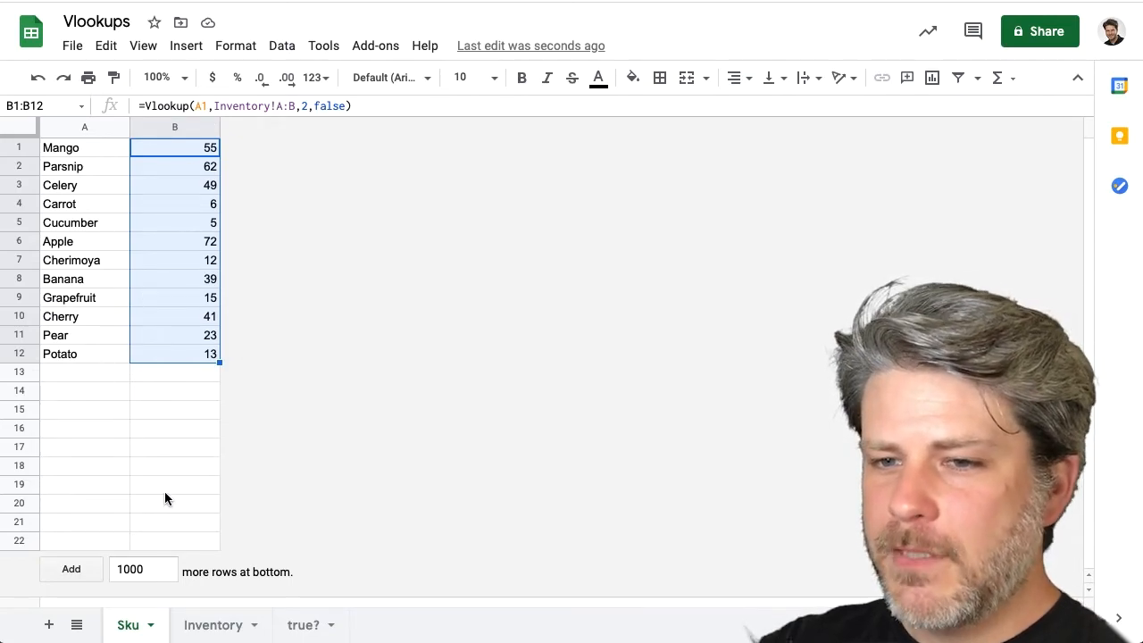
pyautogui.click(200, 625)
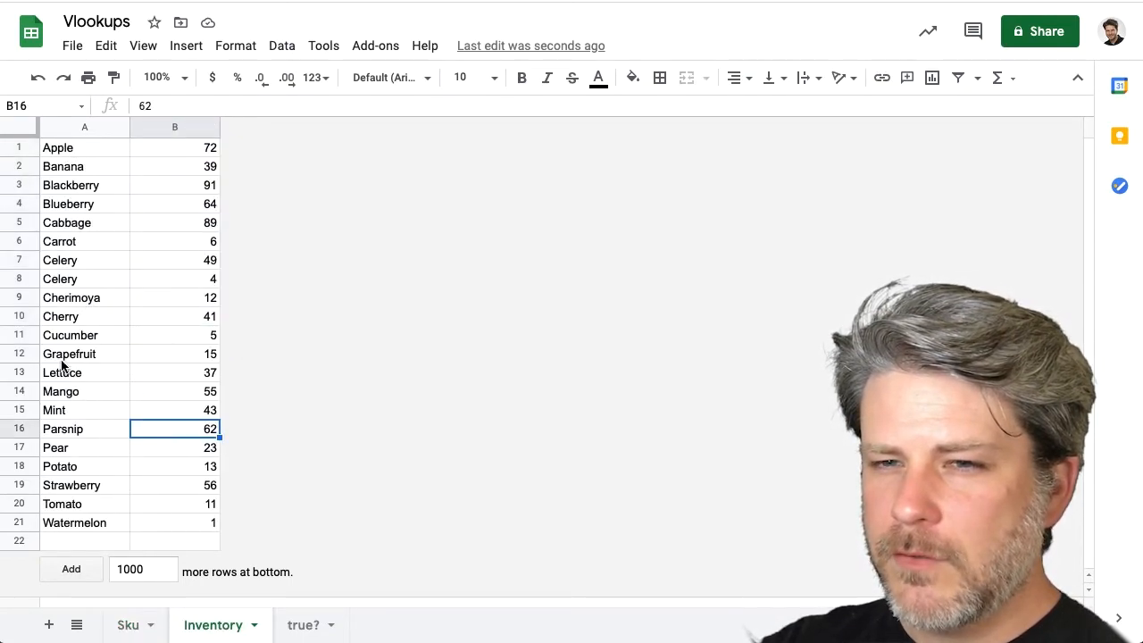
pyautogui.click(196, 468)
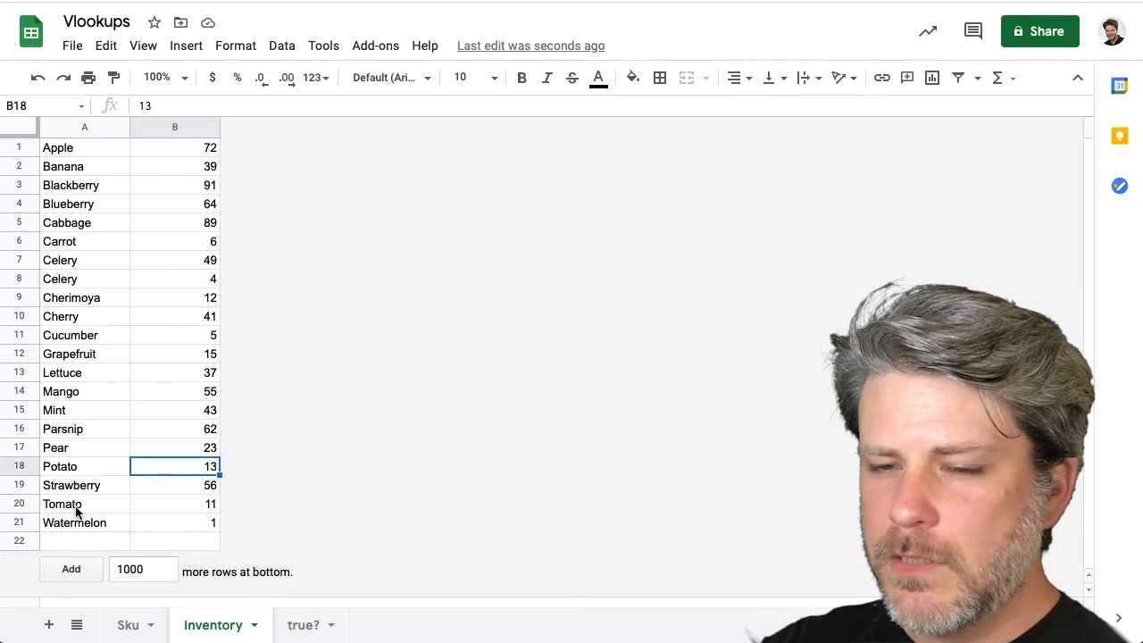
pyautogui.click(125, 625)
pyautogui.click(175, 207)
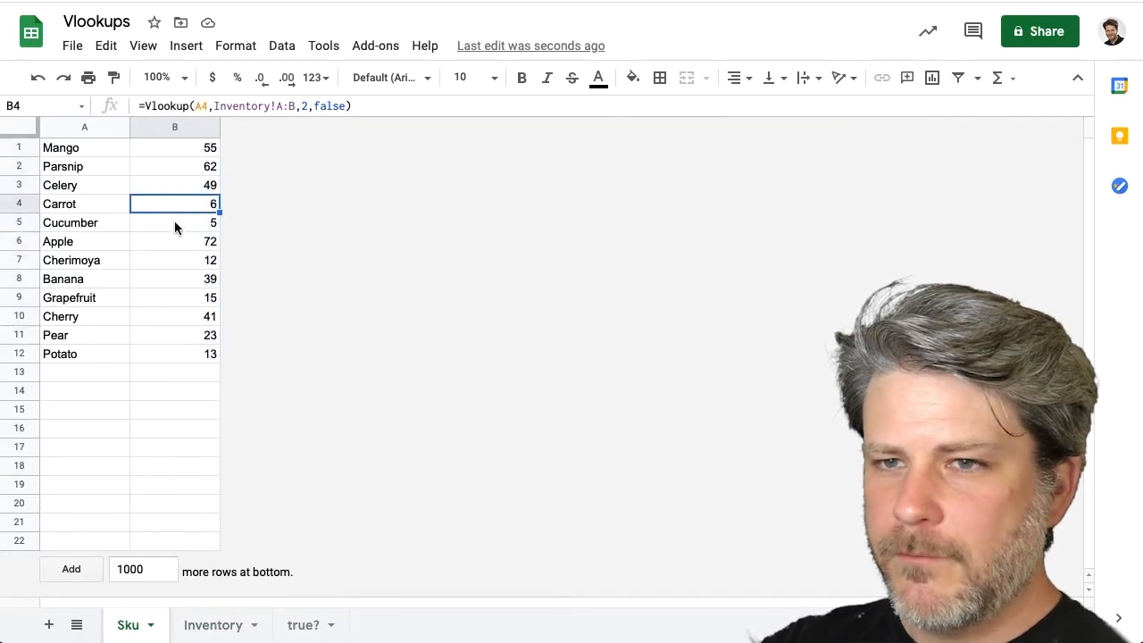
pyautogui.press('Down')
pyautogui.press('Down')
pyautogui.press('Down')
pyautogui.press('Down')
pyautogui.press('Down')
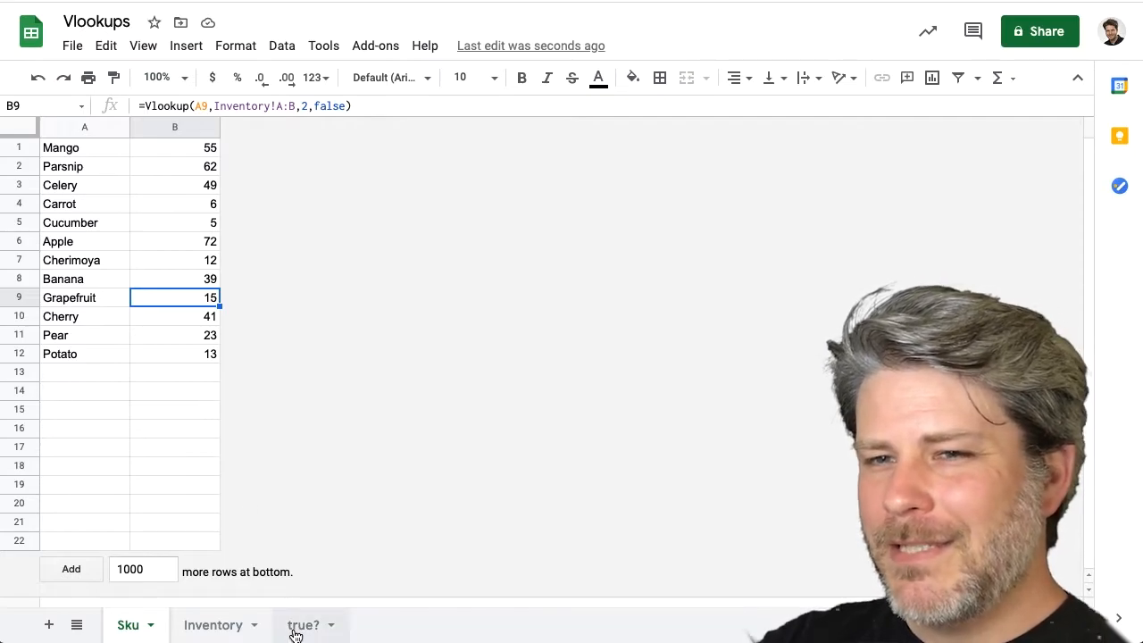
pyautogui.click(60, 342)
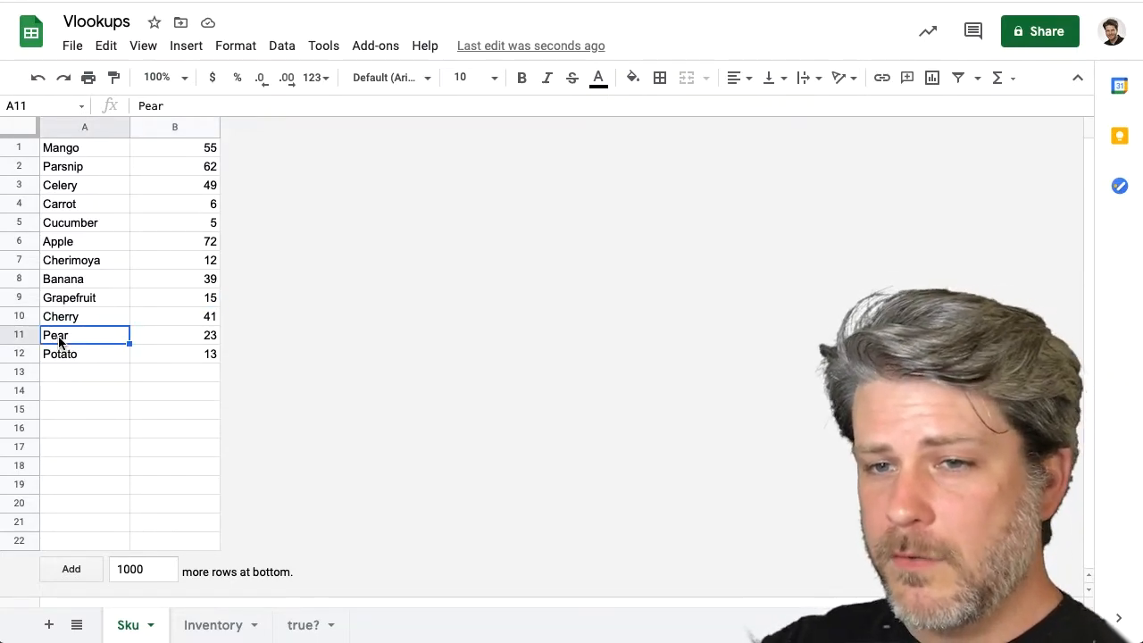
# On the true? sheet, fill D2:D17 with a number series starting 5, 10 and continuing to 80.
pyautogui.click(304, 626)
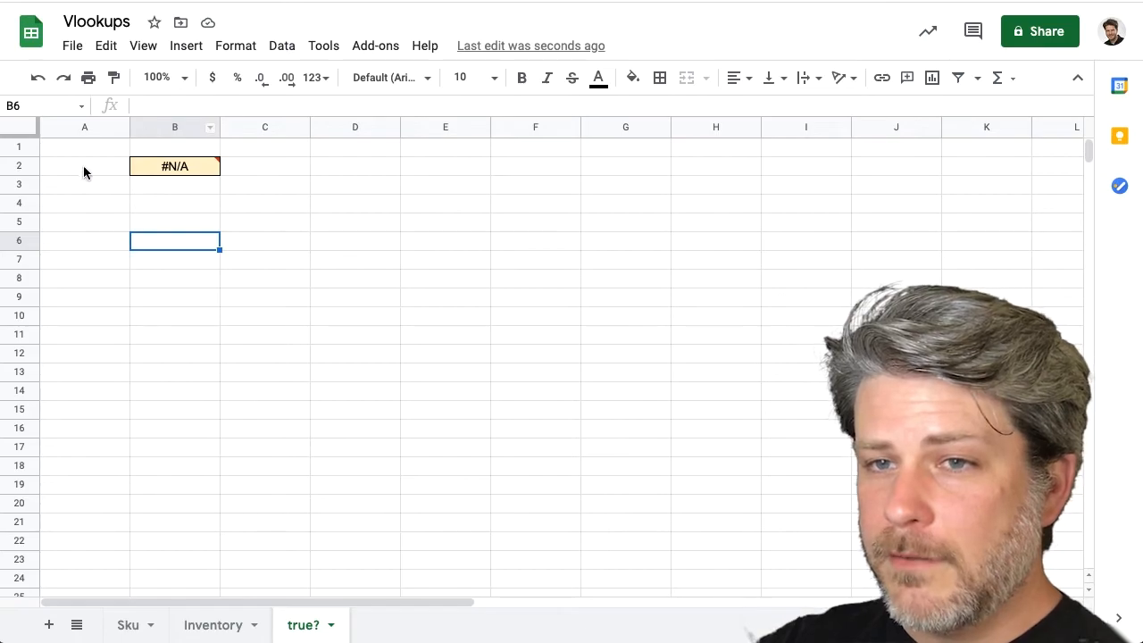
pyautogui.click(172, 171)
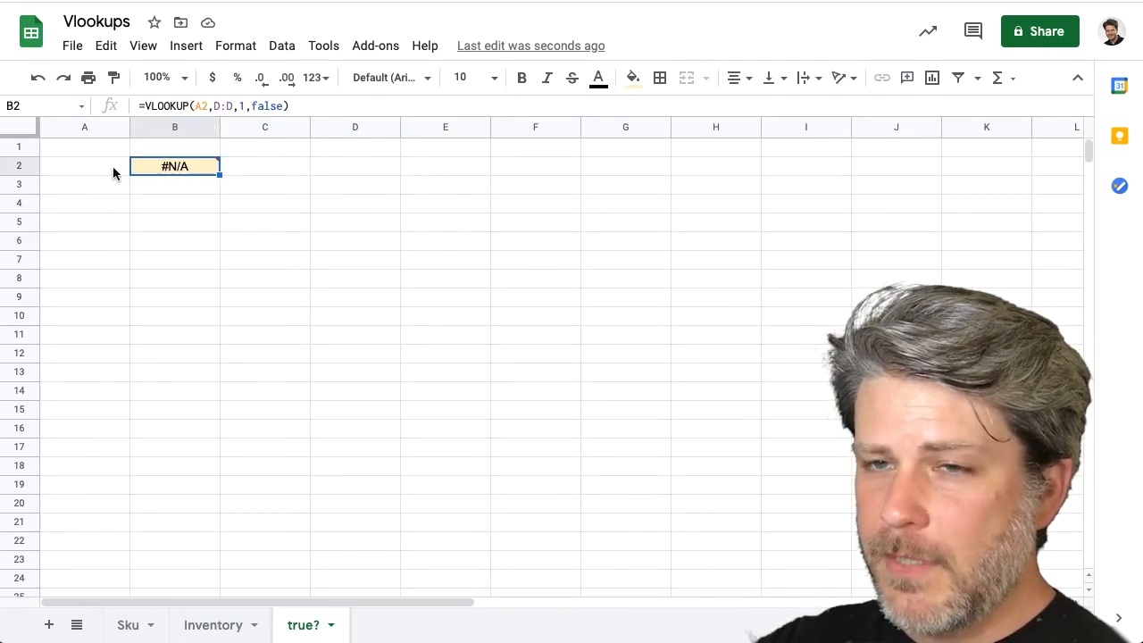
pyautogui.click(352, 170)
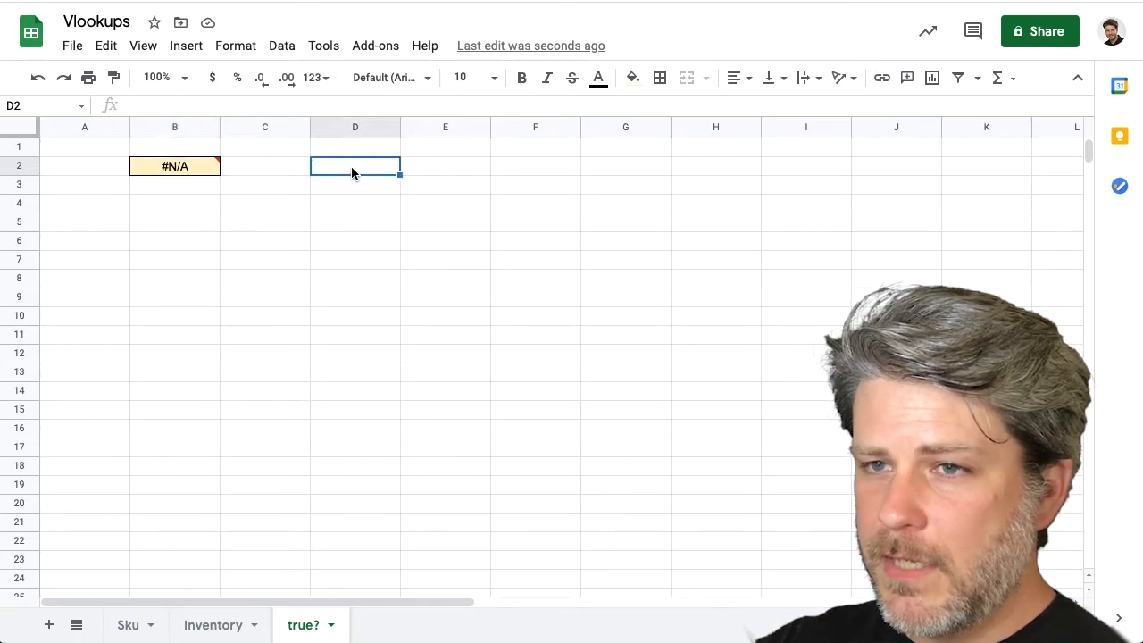
pyautogui.write('5')
pyautogui.press('Return')
pyautogui.write('10')
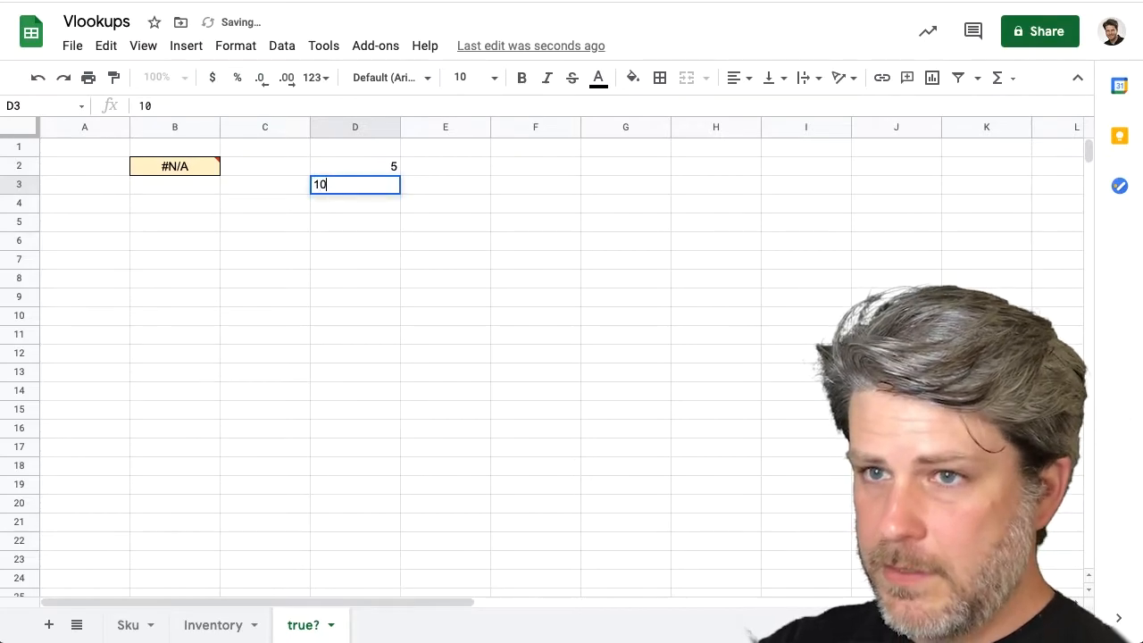
pyautogui.press('Return')
pyautogui.moveTo(365, 168); pyautogui.dragTo(397, 446)
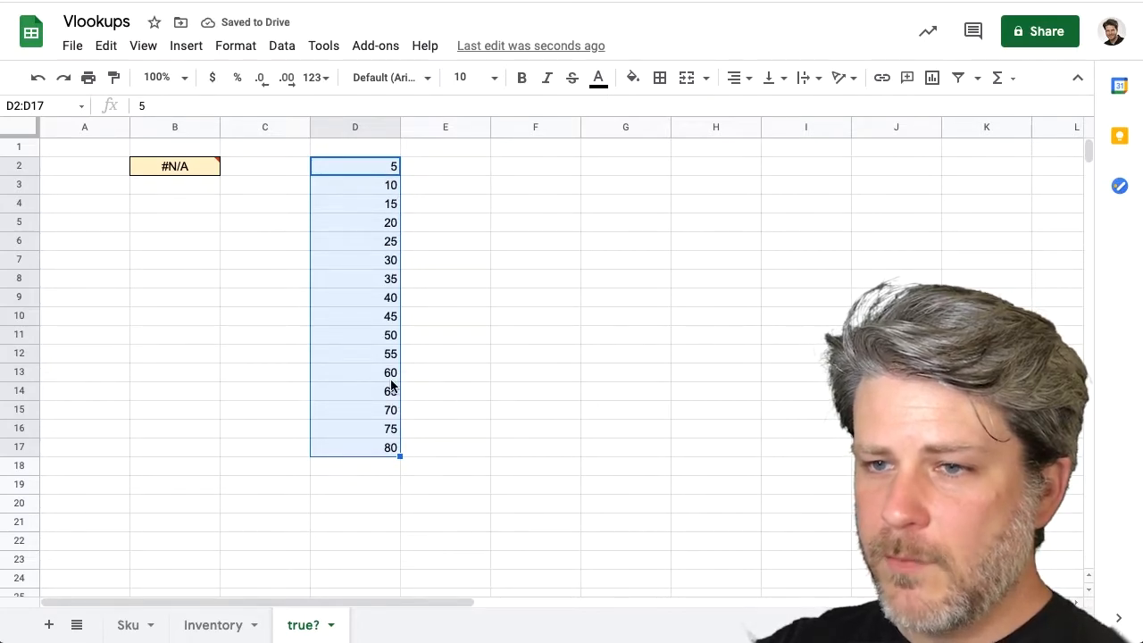
# Inspect the VLOOKUP formula in B2 and enter 5 as the lookup value in A2.
pyautogui.click(167, 170)
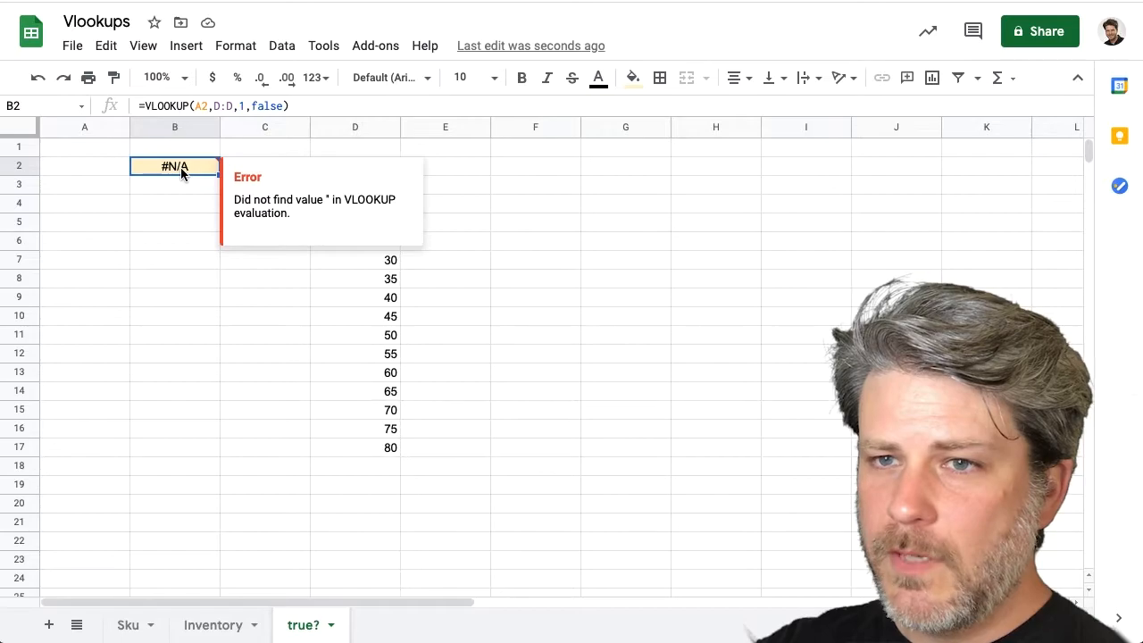
pyautogui.doubleClick(181, 168)
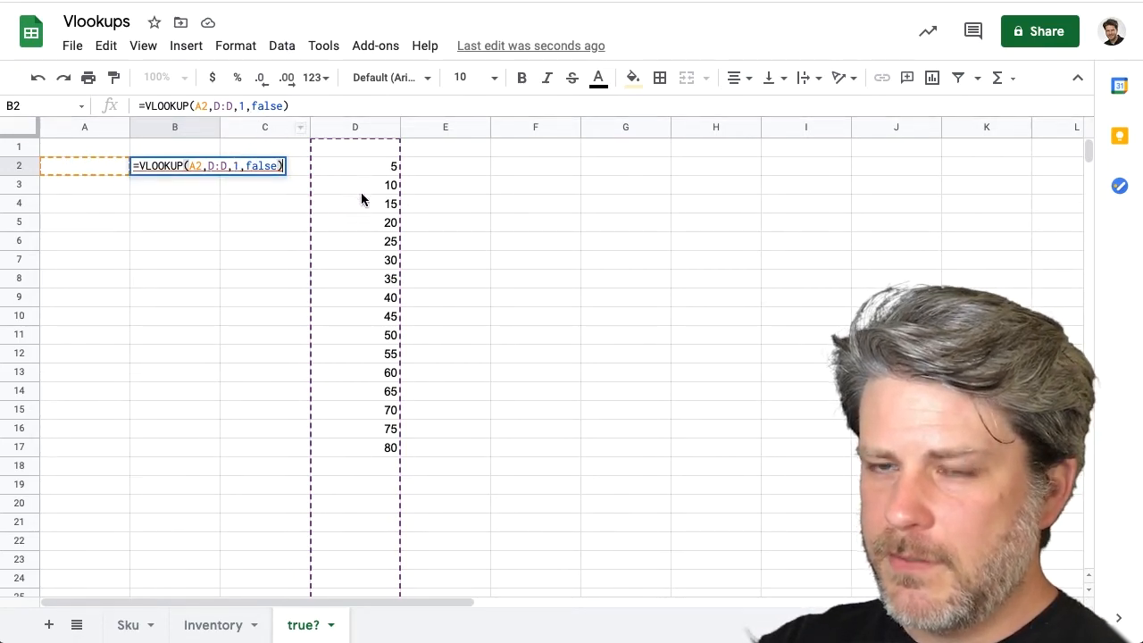
pyautogui.click(71, 169)
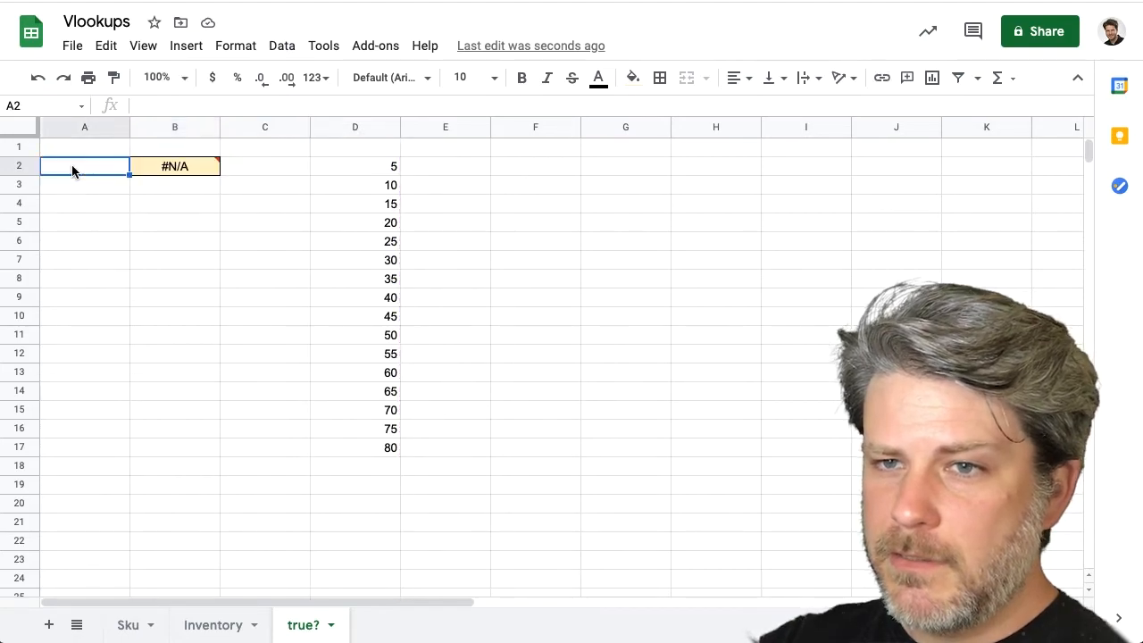
pyautogui.doubleClick(72, 170)
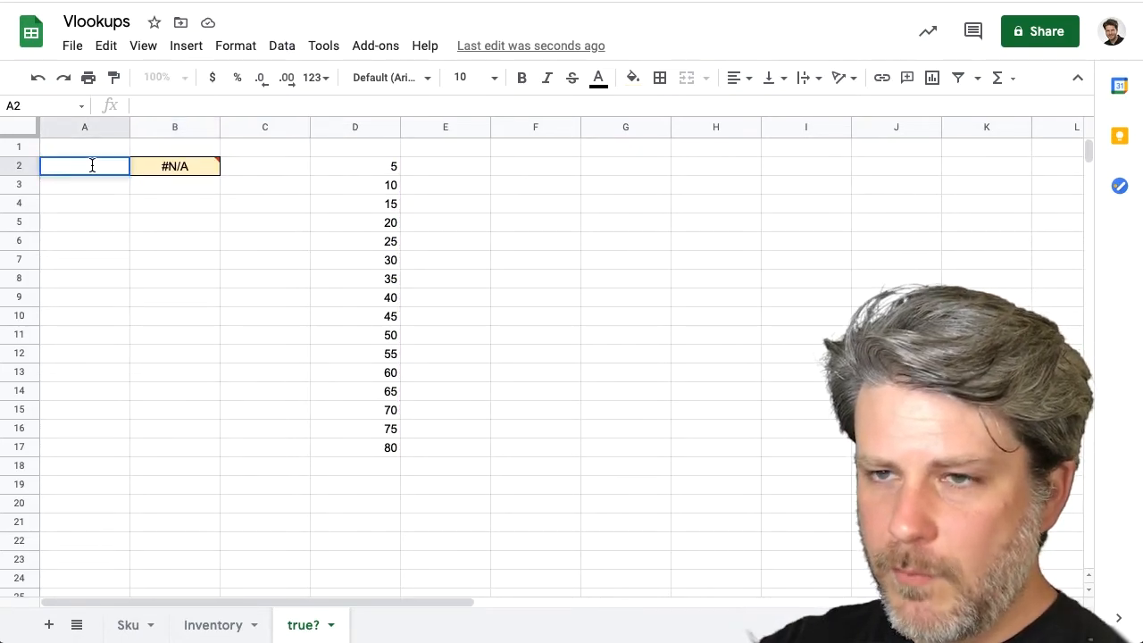
pyautogui.write('5')
pyautogui.press('Return')
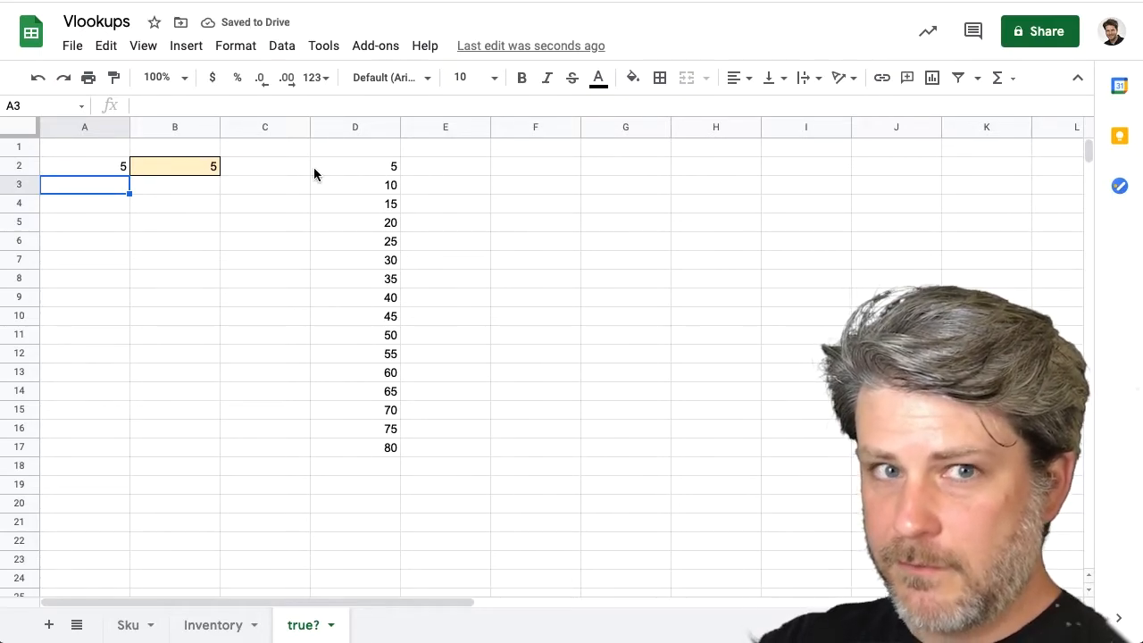
# Change the lookup value in A2 to 6 and read the error details on B2.
pyautogui.click(102, 169)
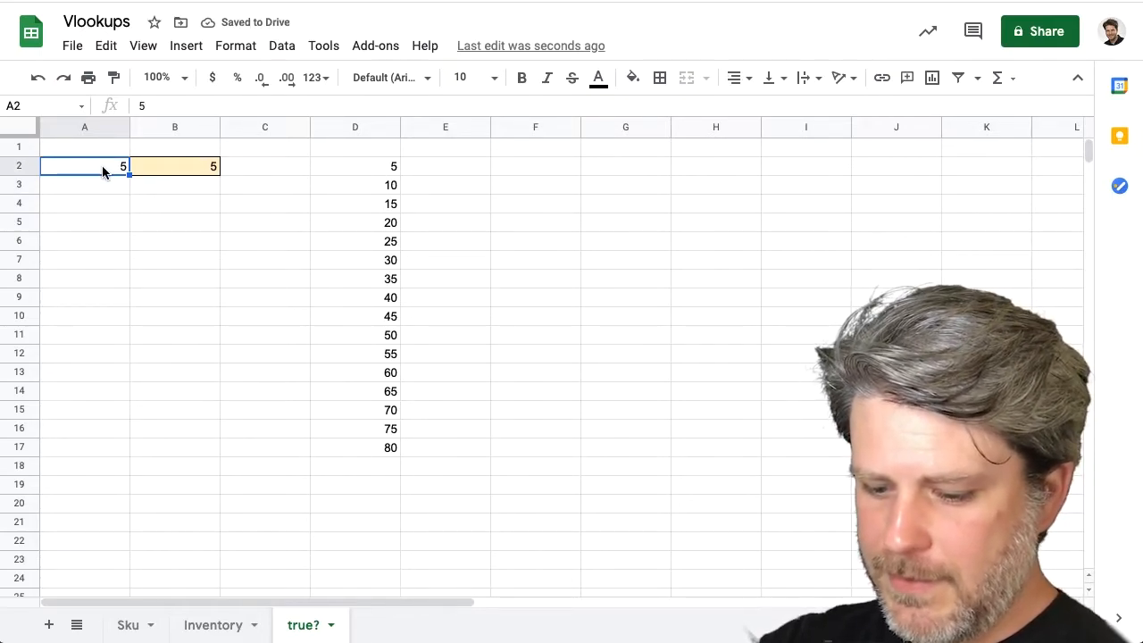
pyautogui.write('6')
pyautogui.press('Return')
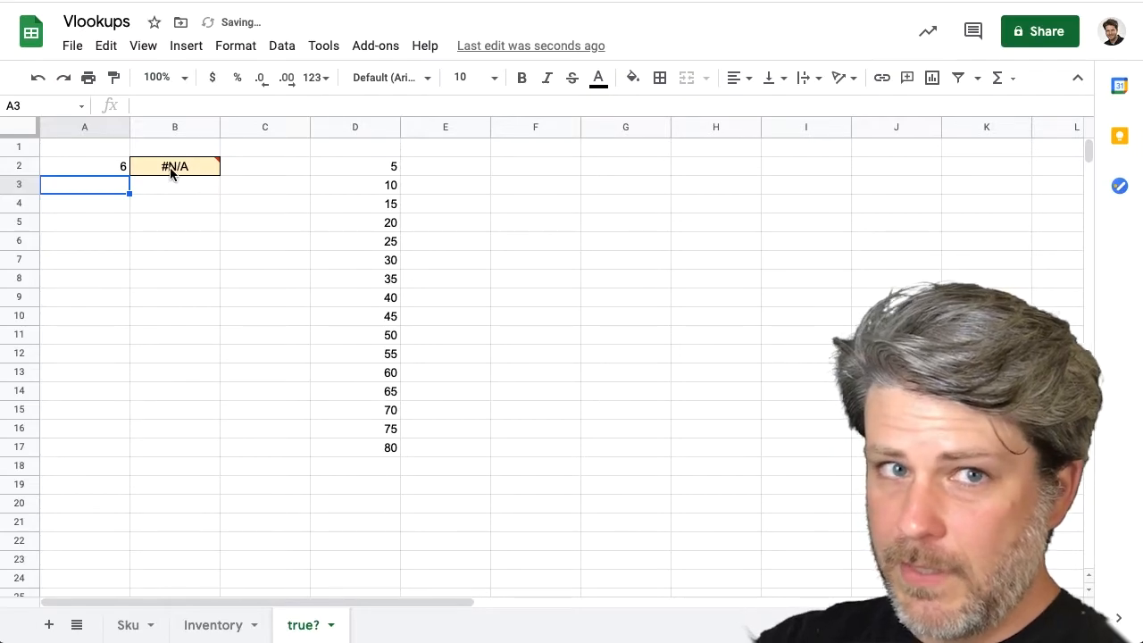
pyautogui.moveTo(172, 172)
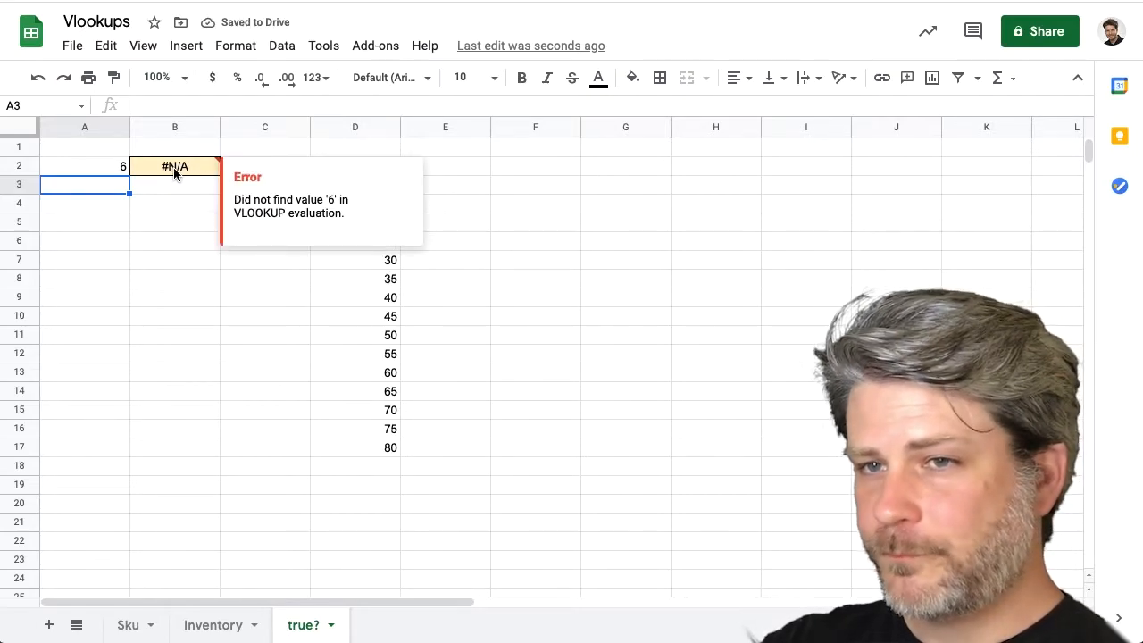
# Change the last argument of B2's VLOOKUP from false to true for an approximate match.
pyautogui.click(179, 169)
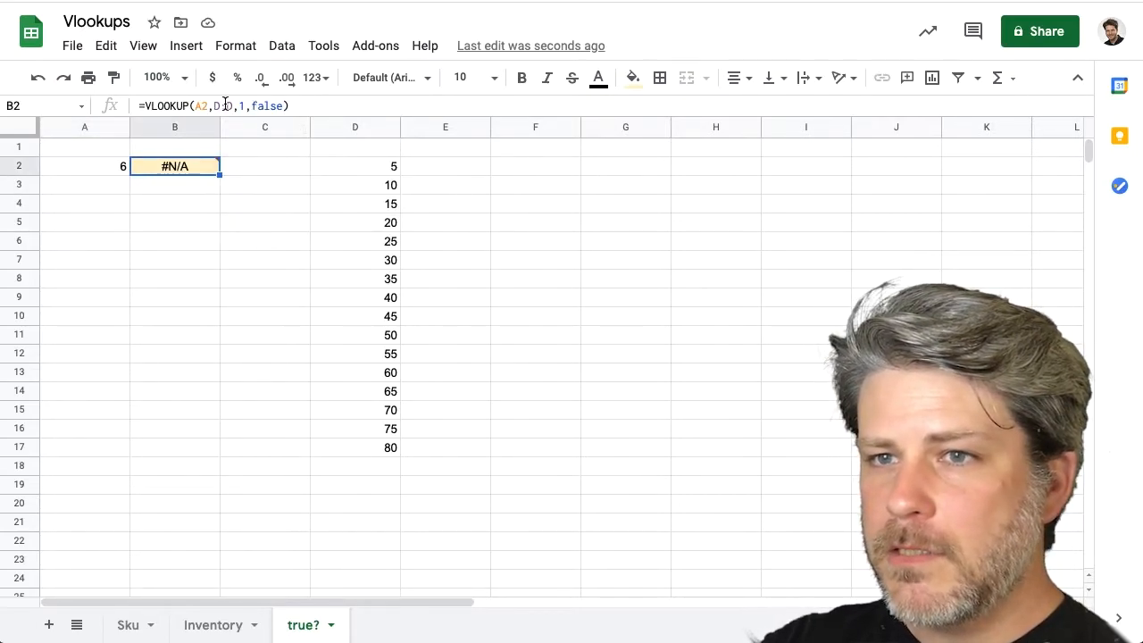
pyautogui.click(176, 243)
pyautogui.click(176, 167)
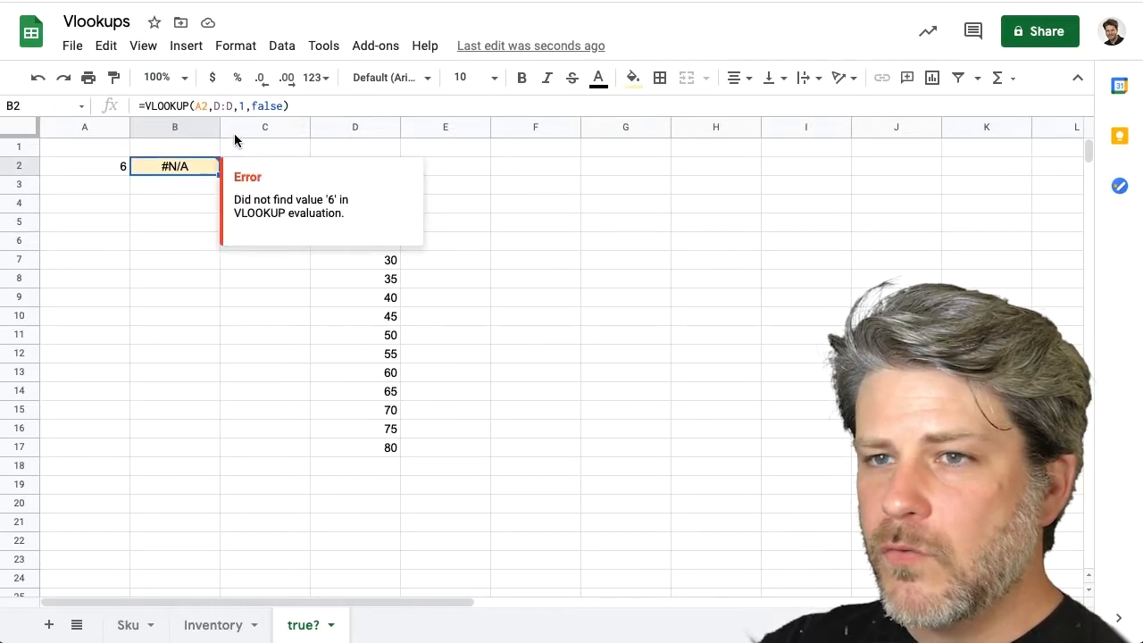
pyautogui.doubleClick(277, 106)
pyautogui.write('true')
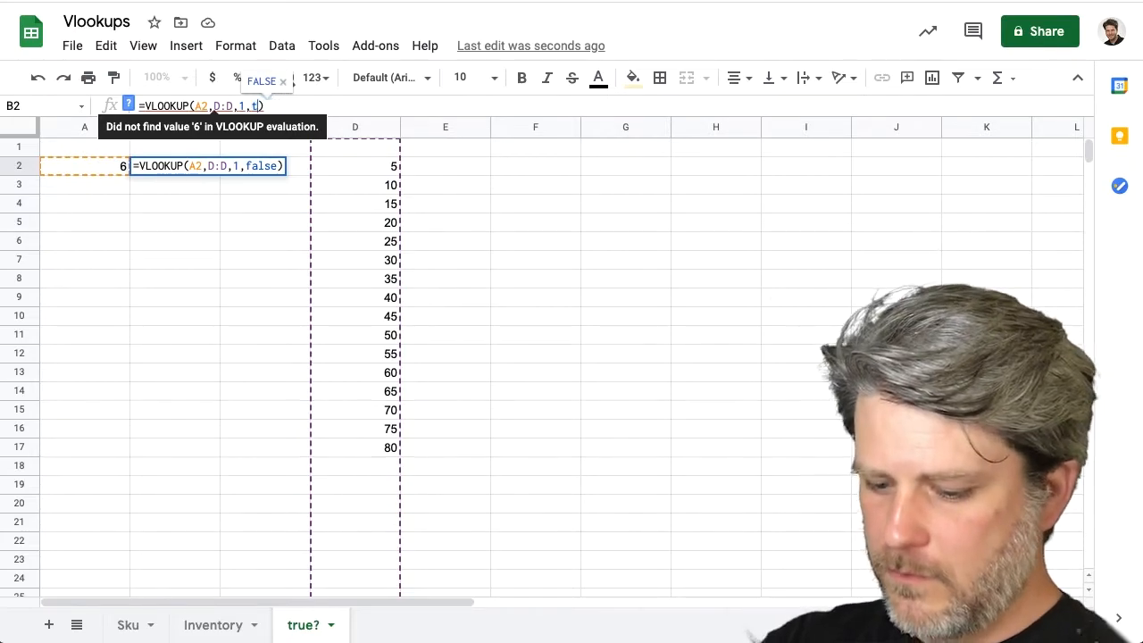
pyautogui.press('Return')
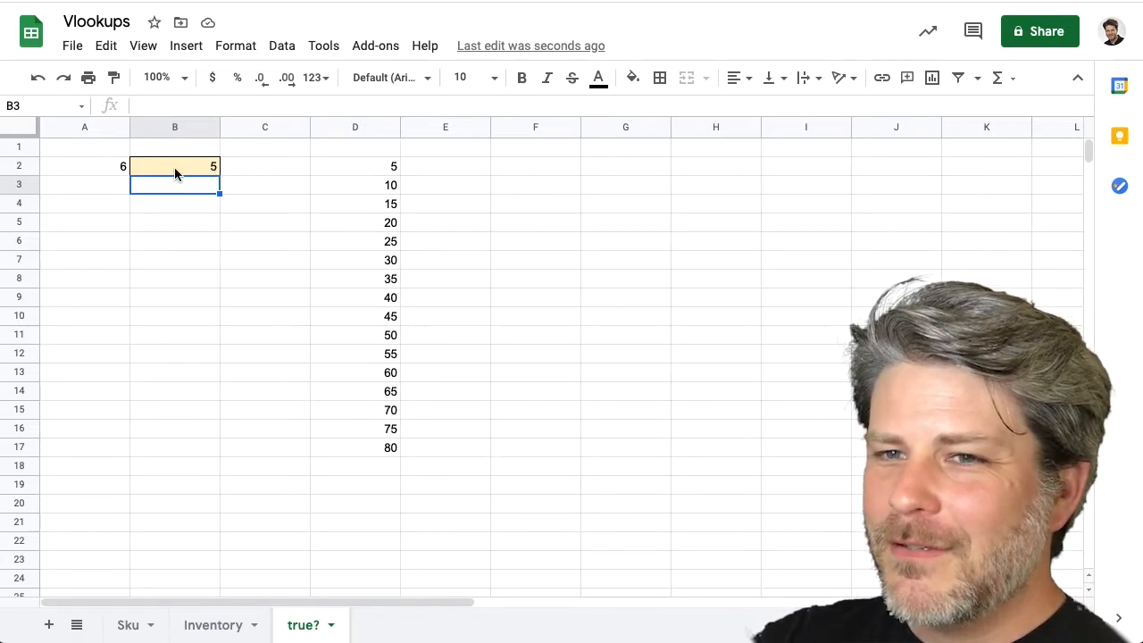
# Test the approximate match by entering 12, 22 and 186 in turn as the lookup value in A2.
pyautogui.click(105, 167)
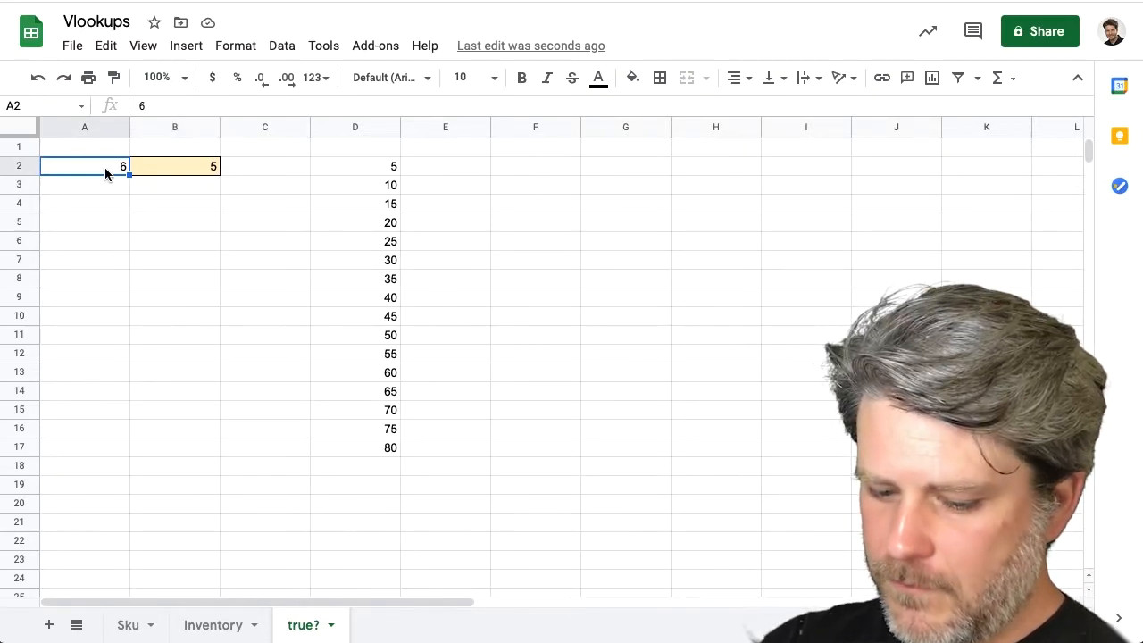
pyautogui.write('12')
pyautogui.press('Return')
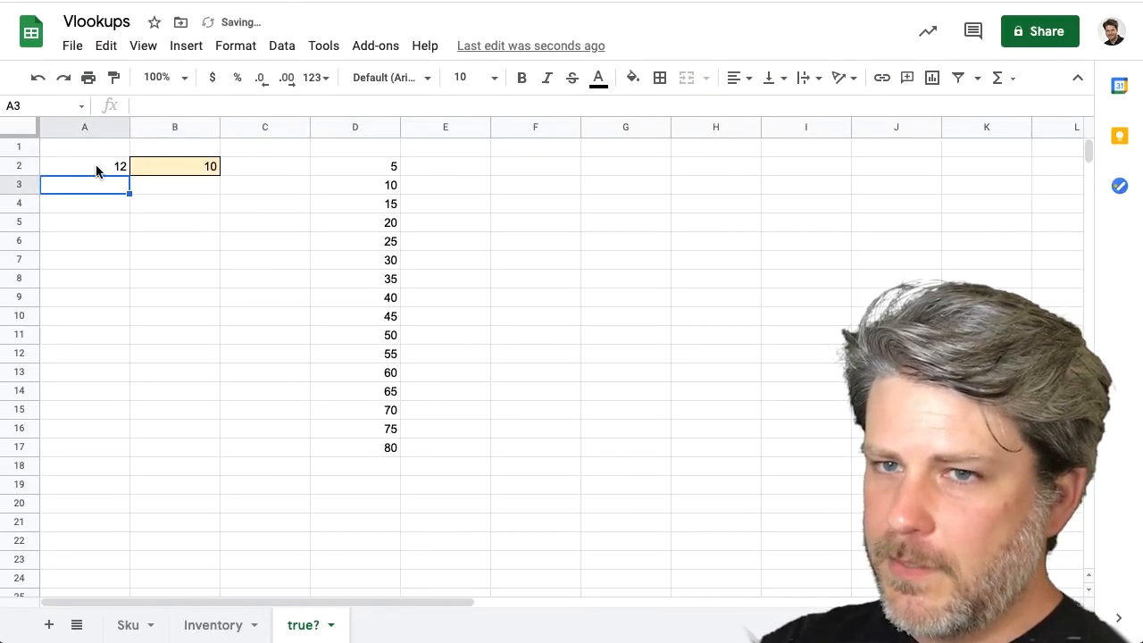
pyautogui.click(99, 166)
pyautogui.write('22')
pyautogui.press('Return')
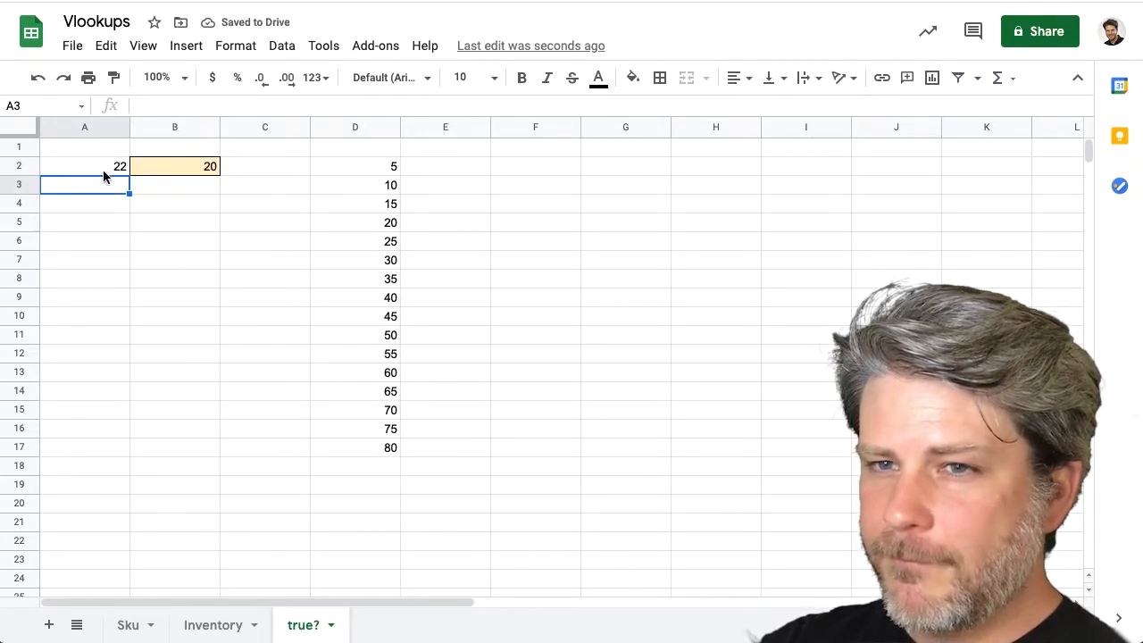
pyautogui.click(104, 169)
pyautogui.write('1')
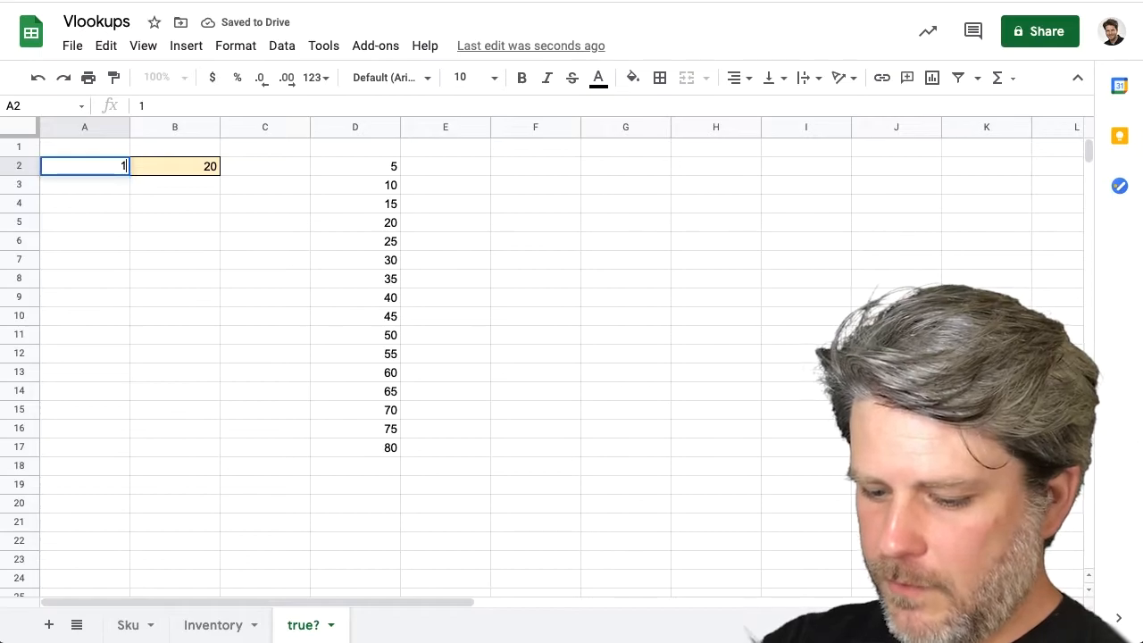
pyautogui.write('86')
pyautogui.press('Return')
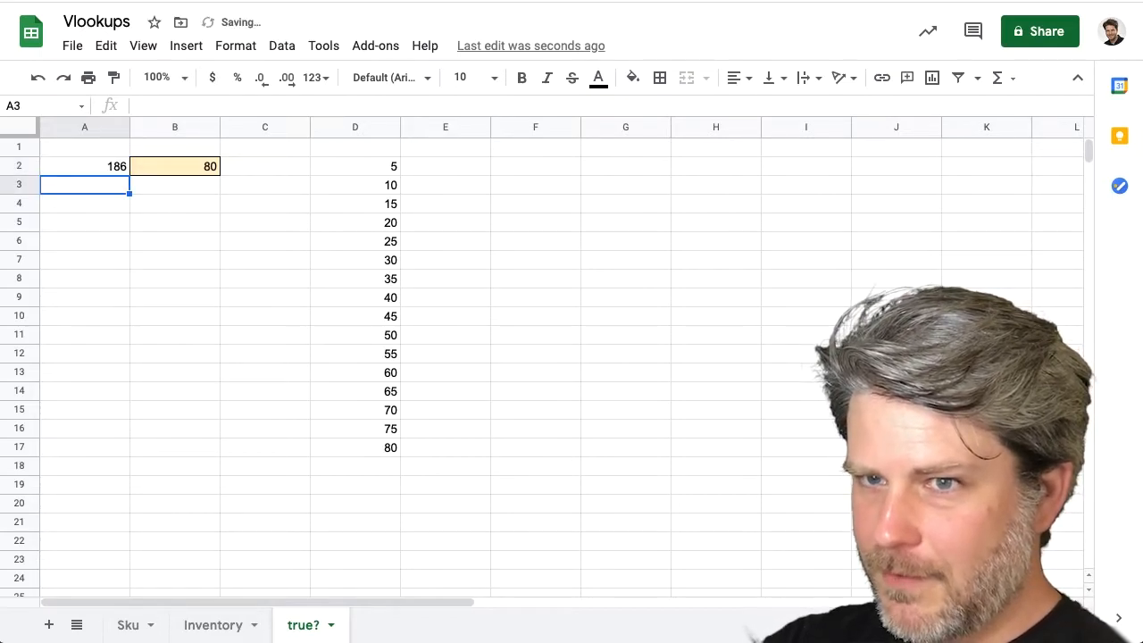
# Extend the number series in column D with 90, 100, 180 and 190 in D18:D21.
pyautogui.click(387, 465)
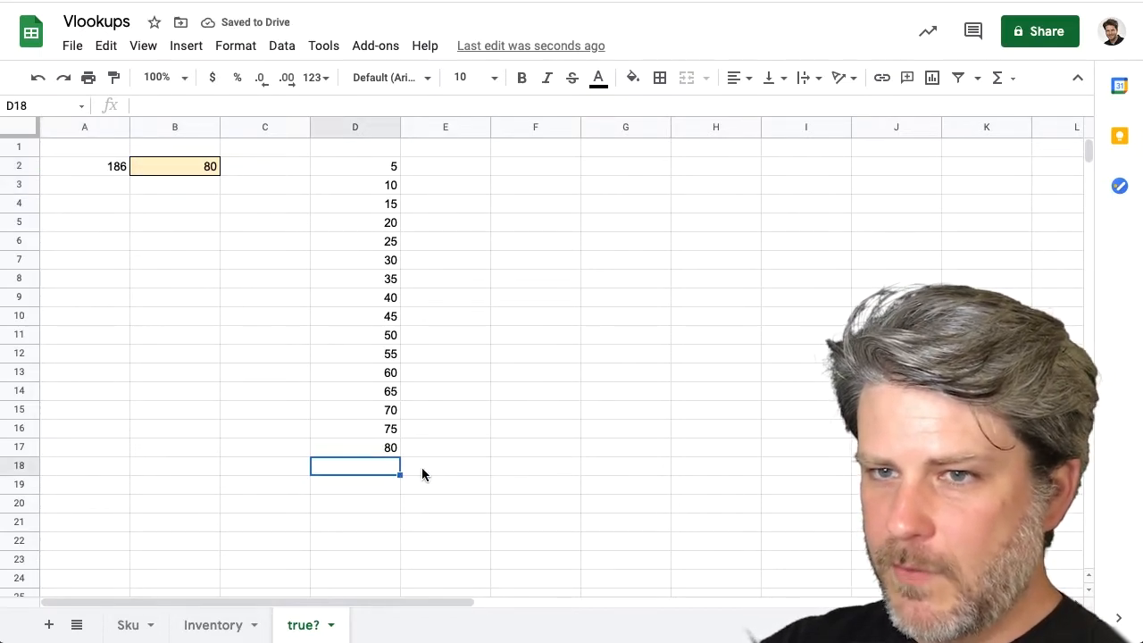
pyautogui.write('90')
pyautogui.press('Return')
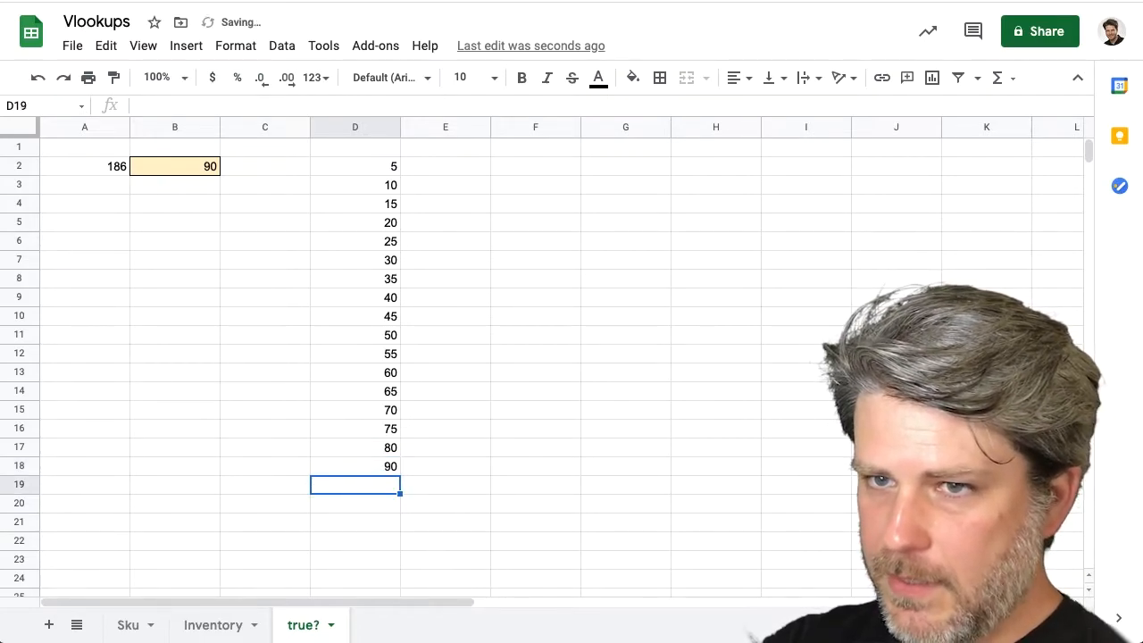
pyautogui.write('100')
pyautogui.press('Return')
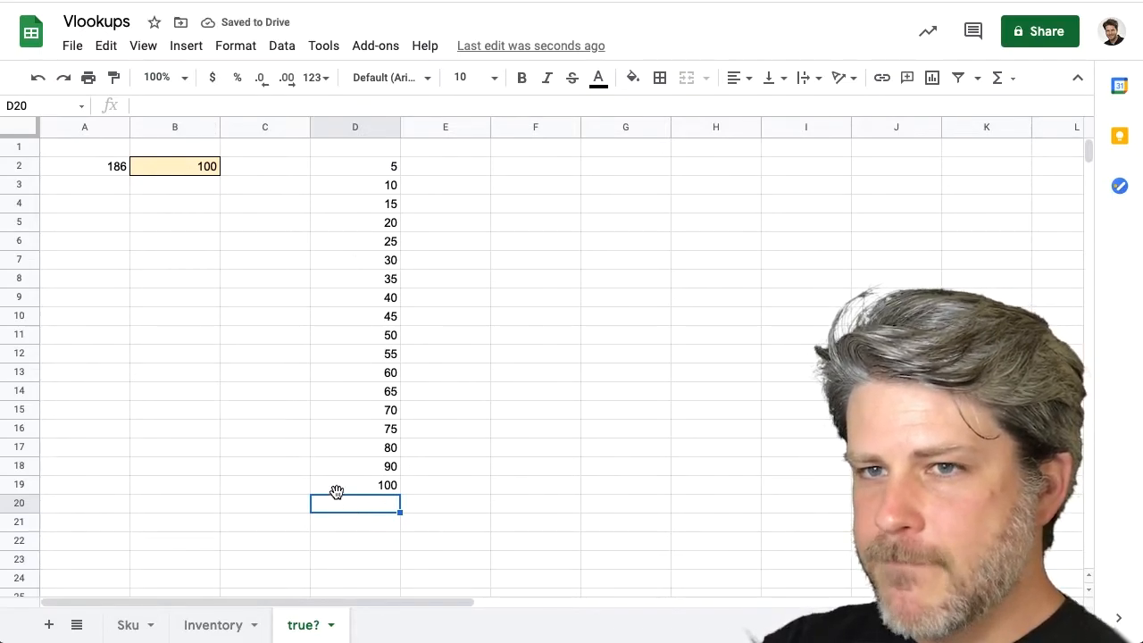
pyautogui.write('180')
pyautogui.press('Return')
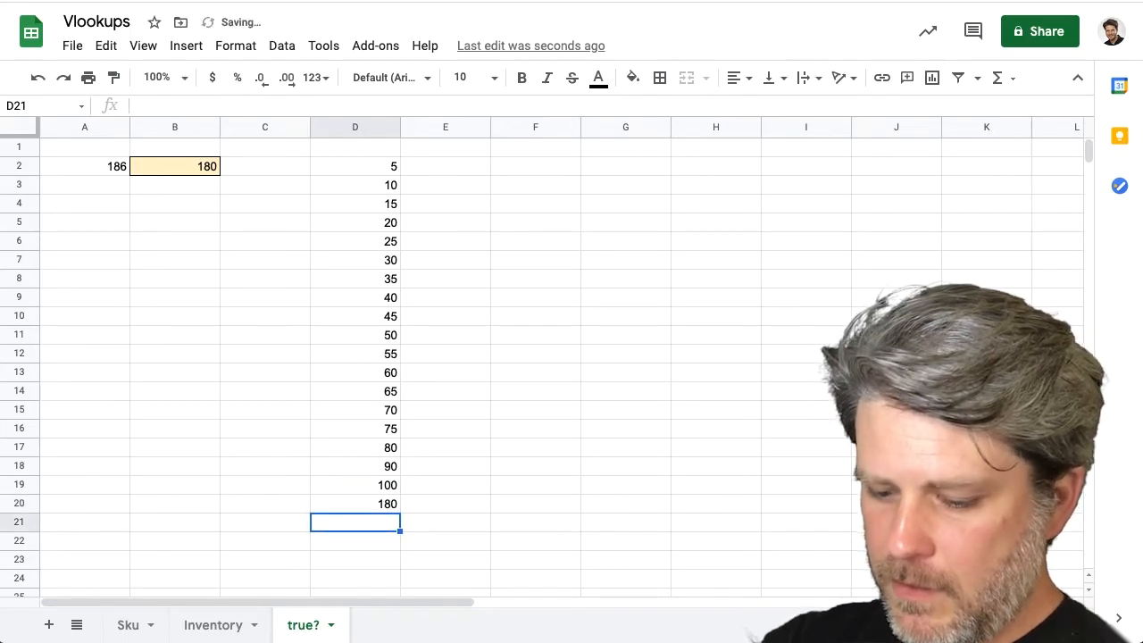
pyautogui.write('190')
pyautogui.press('Return')
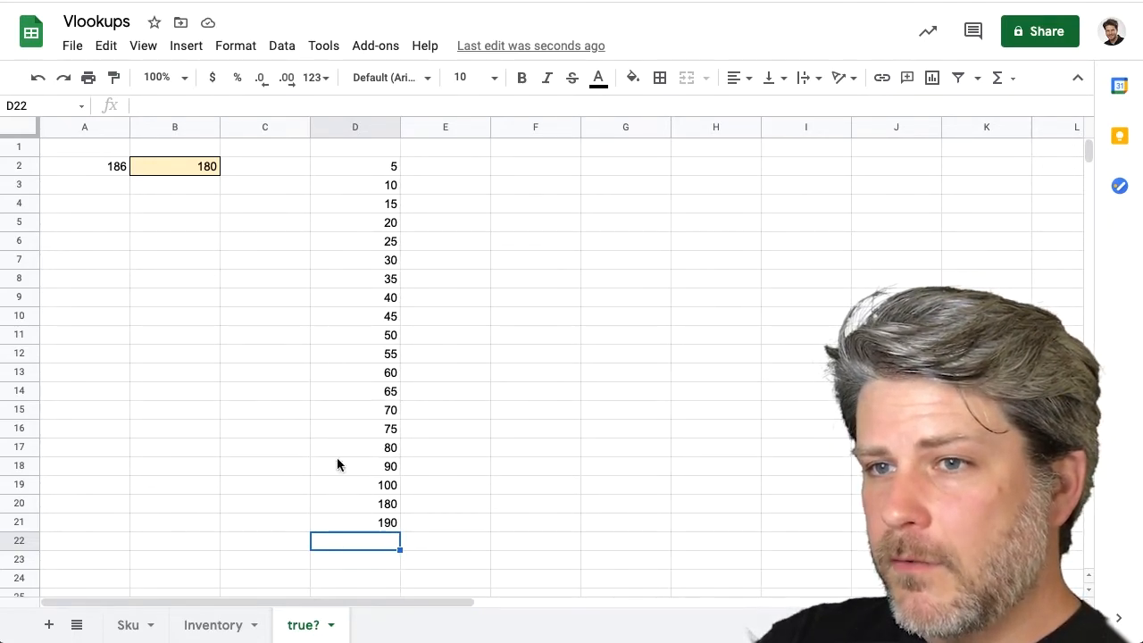
# Clear the 180 from D20 and enter 180 in D22, below the 190.
pyautogui.click(93, 173)
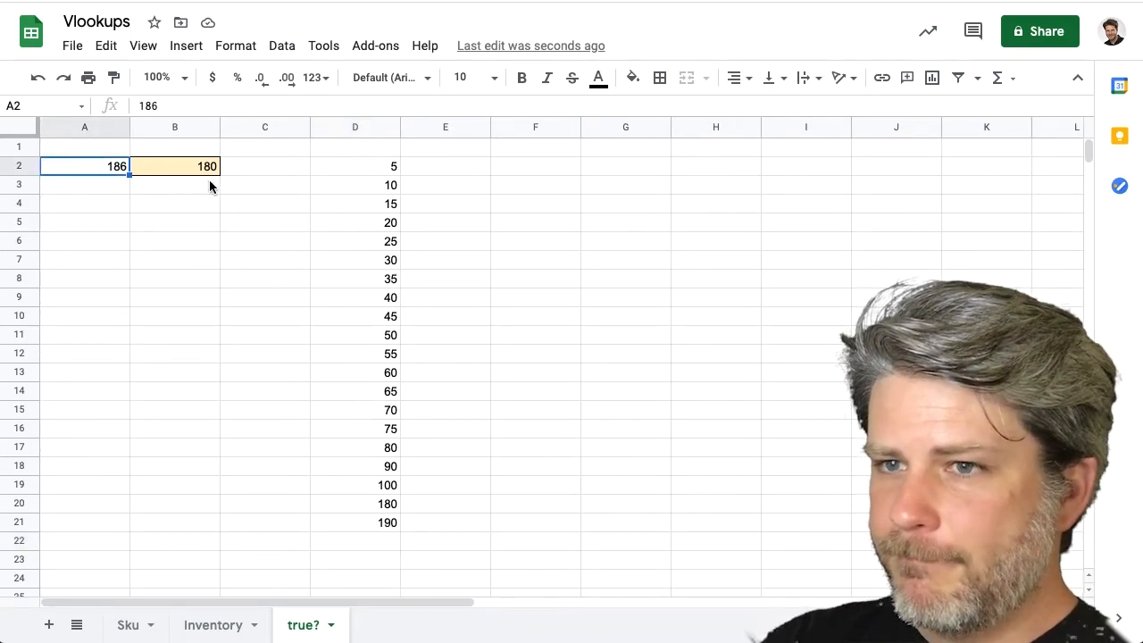
pyautogui.click(370, 505)
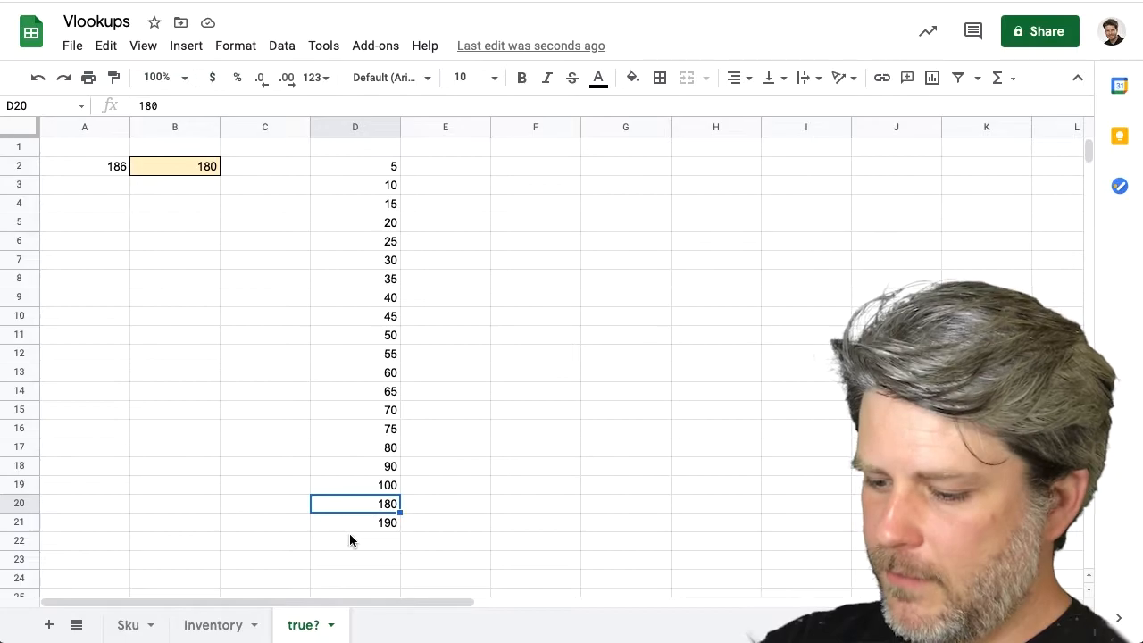
pyautogui.press('Delete')
pyautogui.click(379, 547)
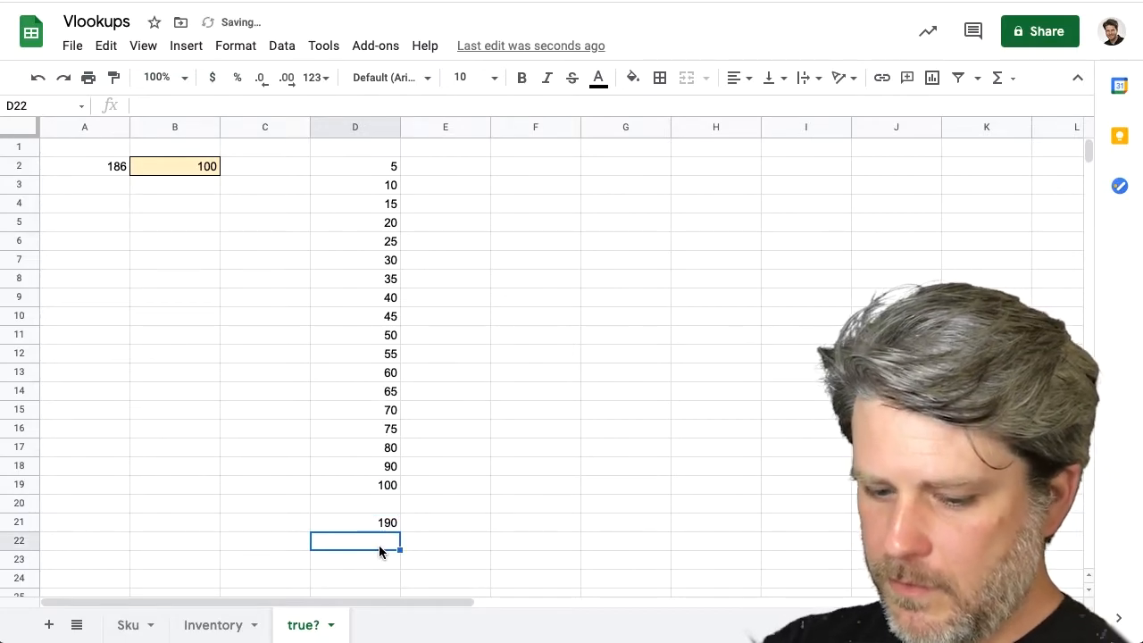
pyautogui.write('180')
pyautogui.press('Return')
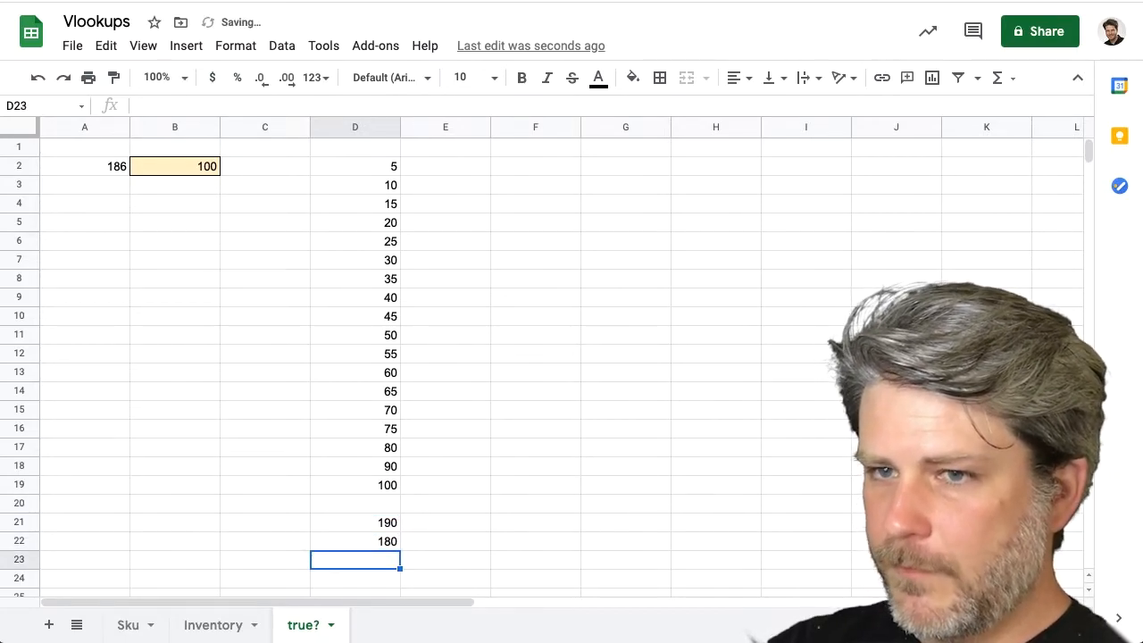
# Copy D21:D23 and paste it starting at D20 to close the gap in the series.
pyautogui.moveTo(386, 516); pyautogui.dragTo(373, 553)
pyautogui.hotkey('ctrl', 'c')
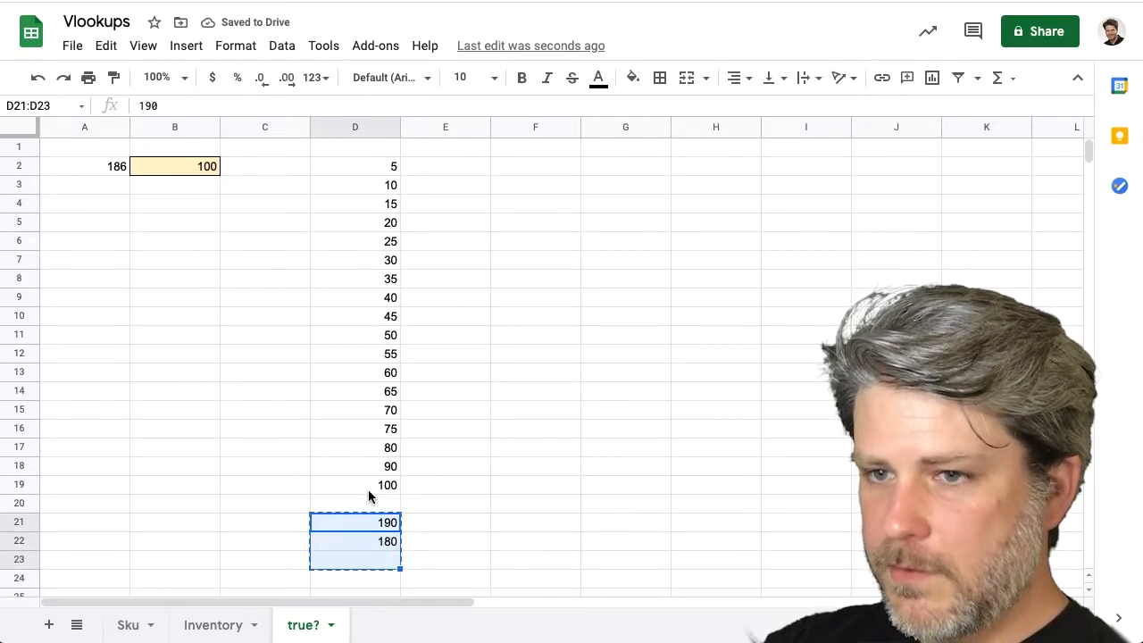
pyautogui.click(370, 501)
pyautogui.hotkey('ctrl', 'v')
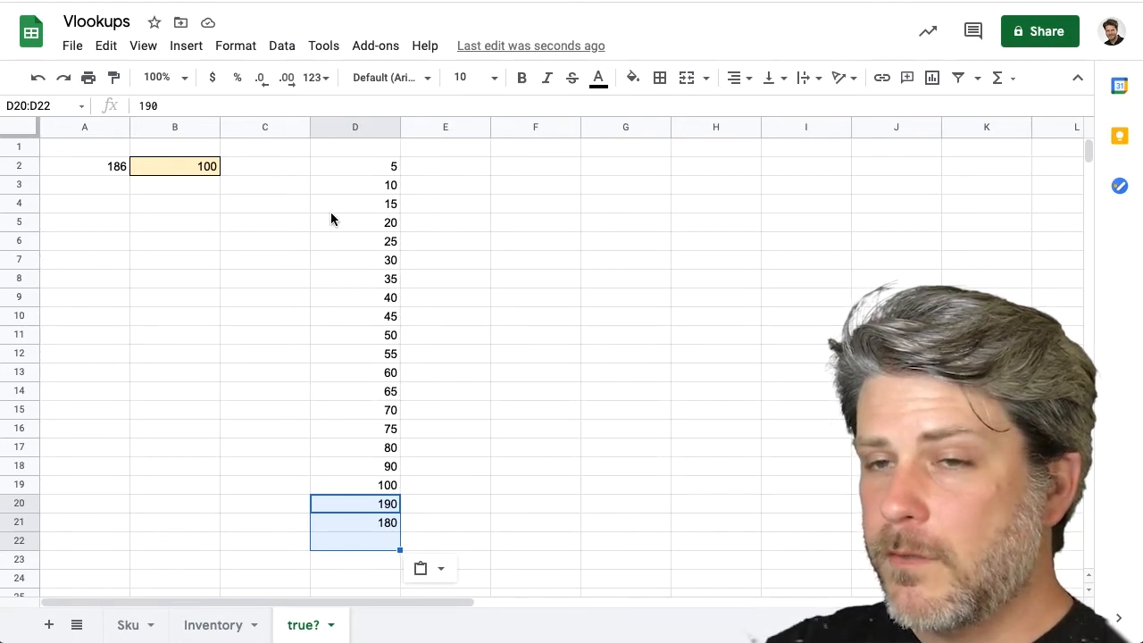
# Check B2's formula and sort the range in column D in ascending order (A → Z).
pyautogui.click(163, 169)
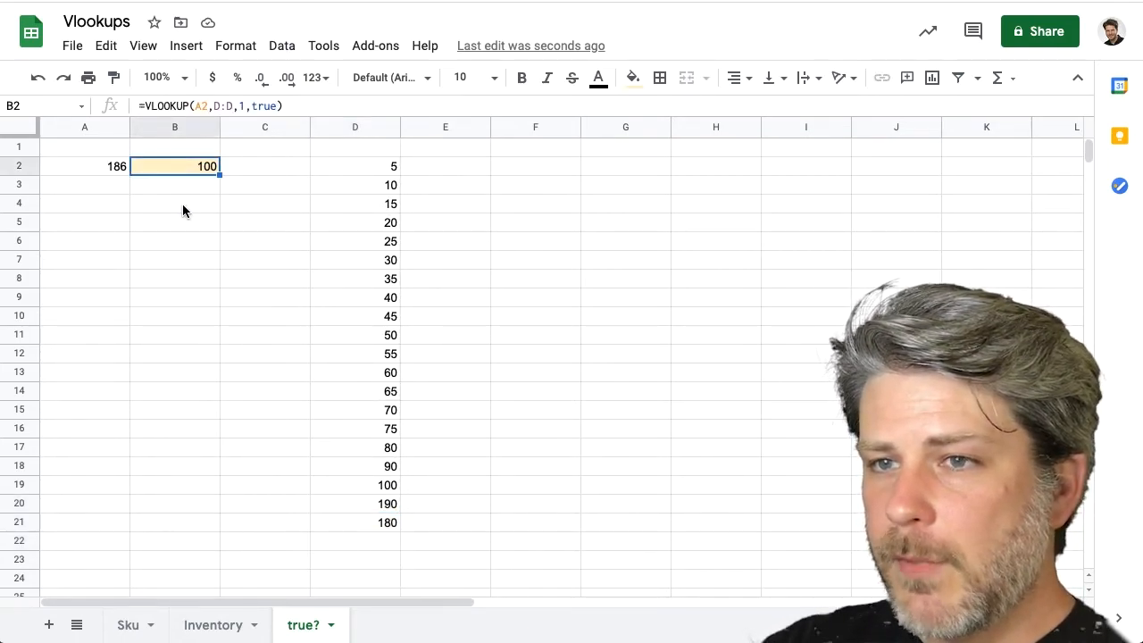
pyautogui.click(354, 126)
pyautogui.click(279, 46)
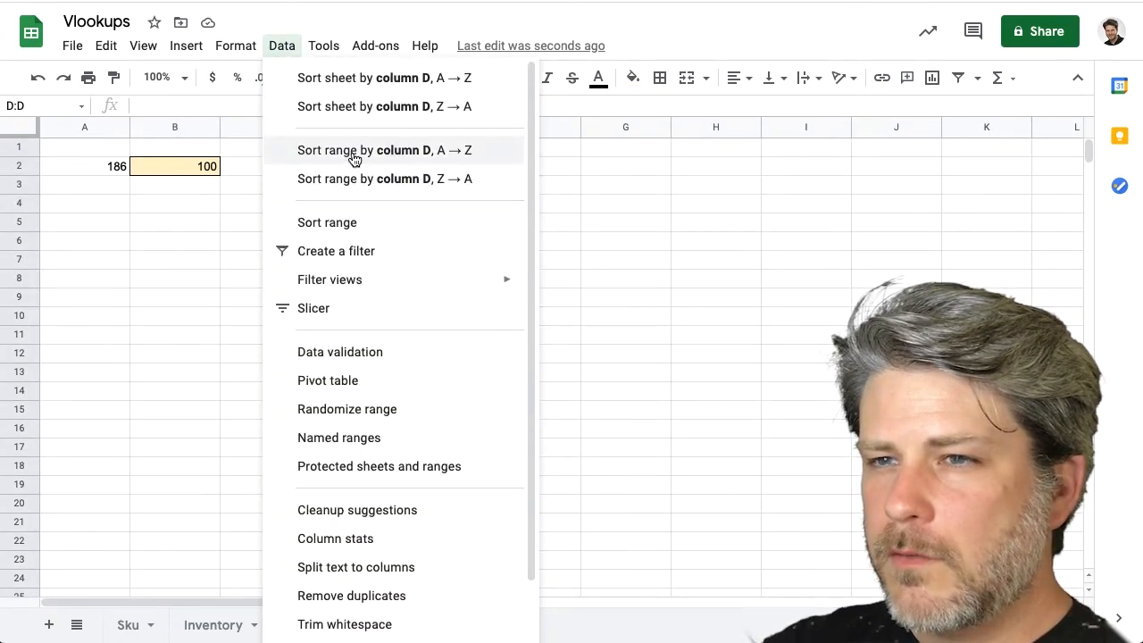
pyautogui.click(357, 151)
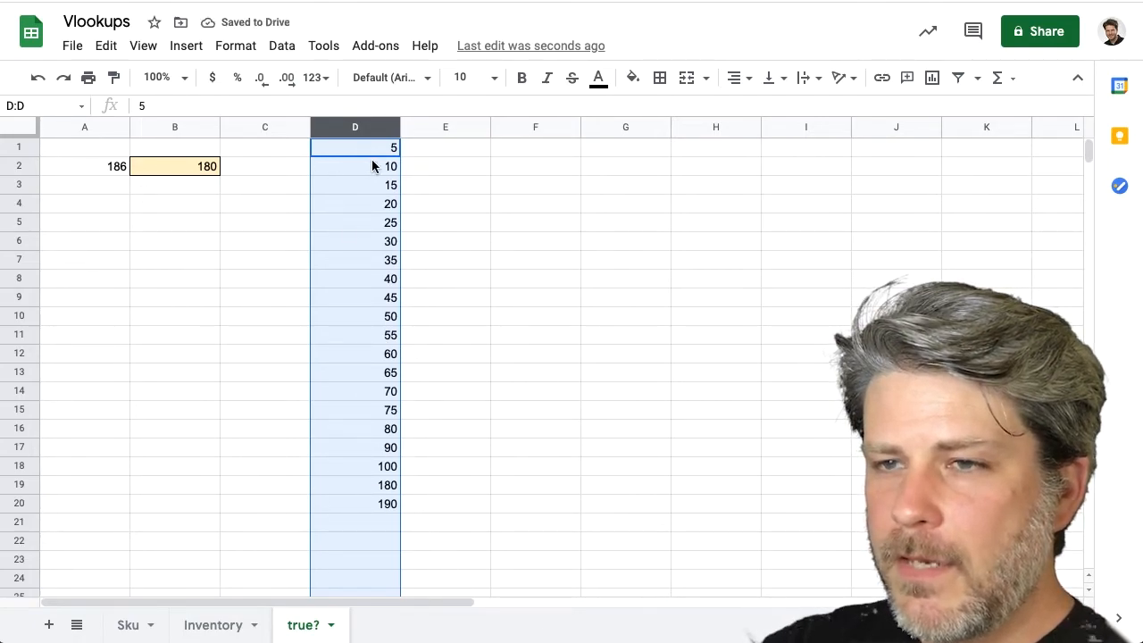
# Set the lookup value in A2 to 4, below the lowest number in column D, and inspect B2's formula.
pyautogui.click(107, 167)
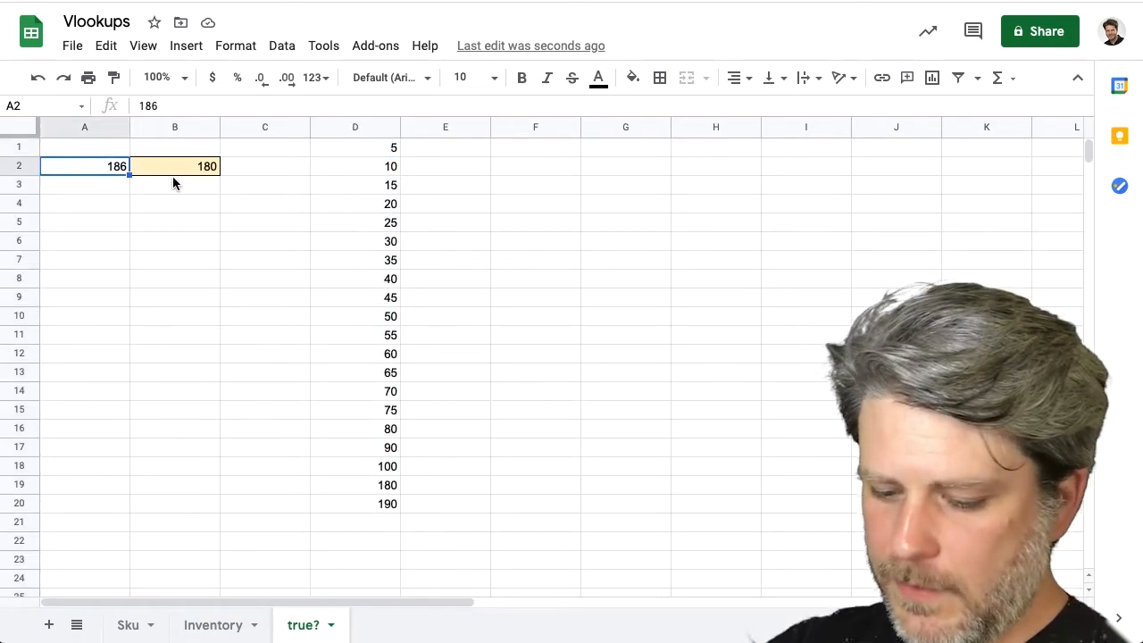
pyautogui.write('4')
pyautogui.press('Return')
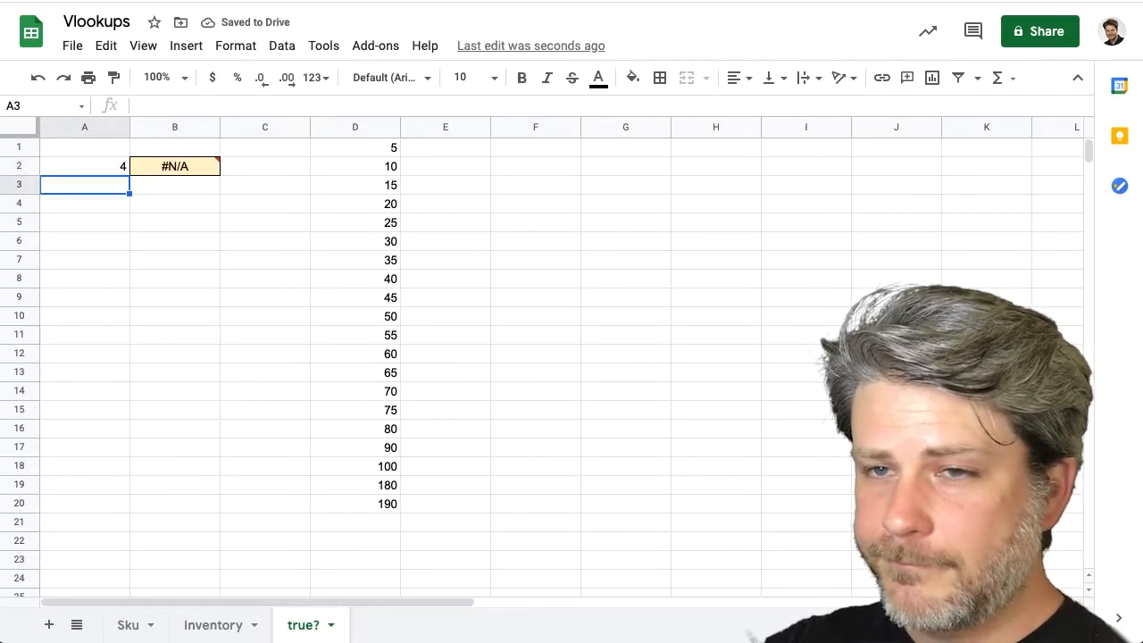
pyautogui.click(179, 169)
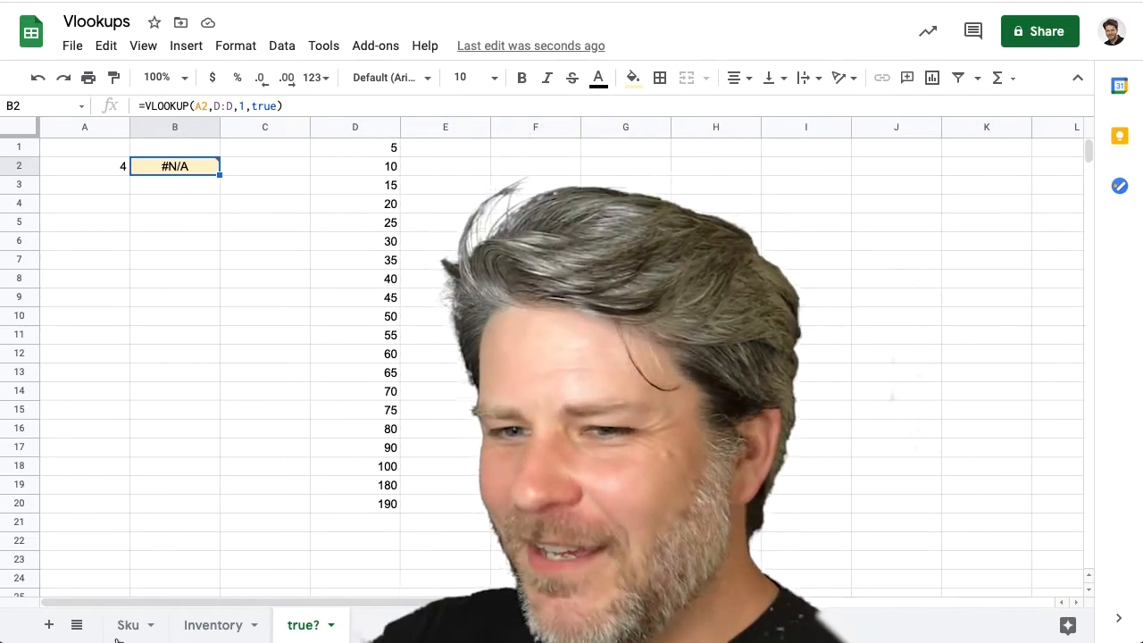
# On the Inventory sheet, delete the existing conditional format rule applied to column A.
pyautogui.click(213, 628)
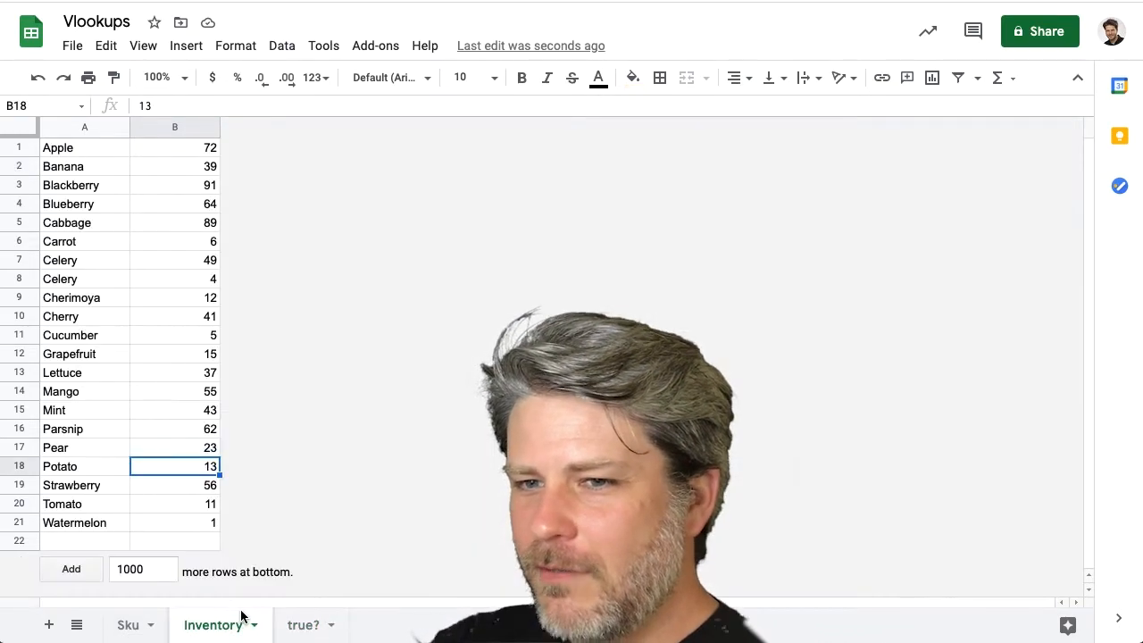
pyautogui.click(82, 127)
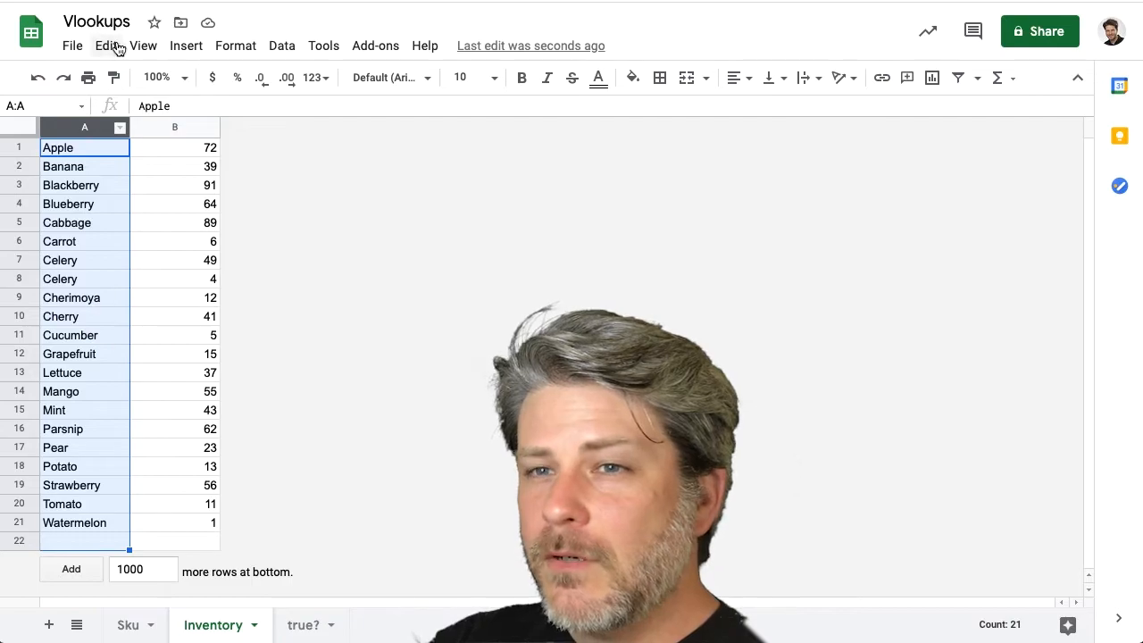
pyautogui.click(233, 46)
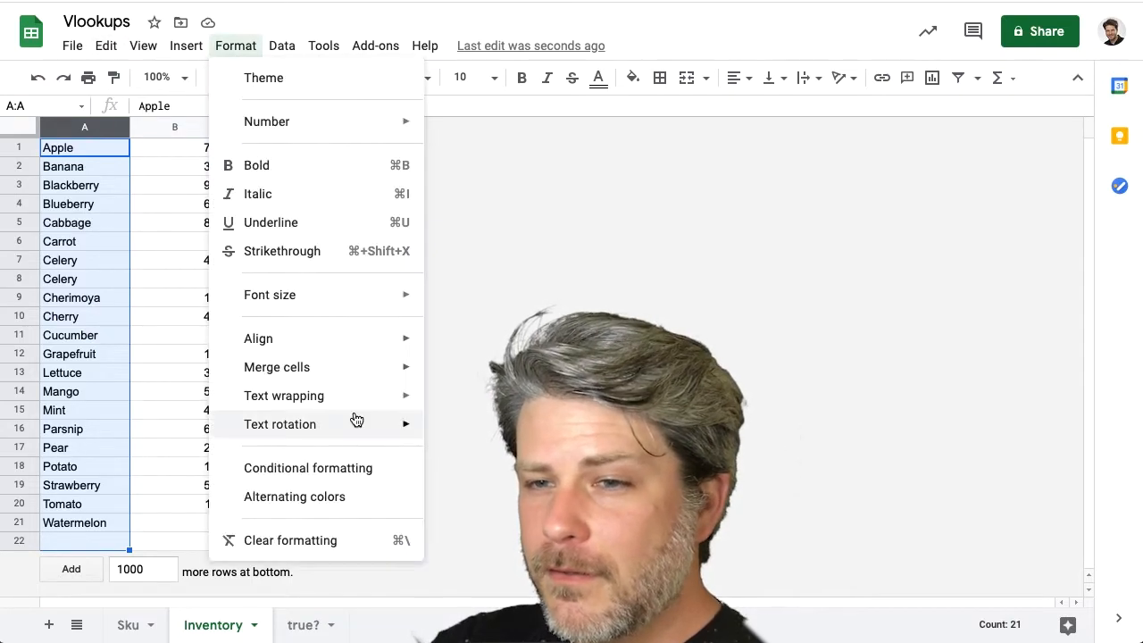
pyautogui.click(312, 470)
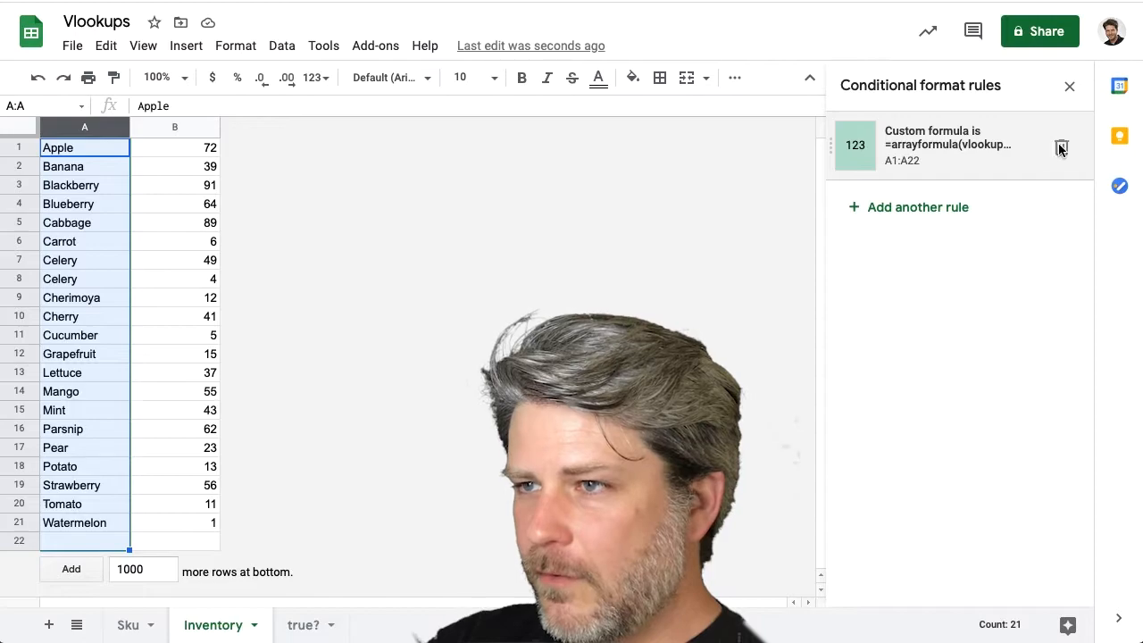
pyautogui.click(1061, 147)
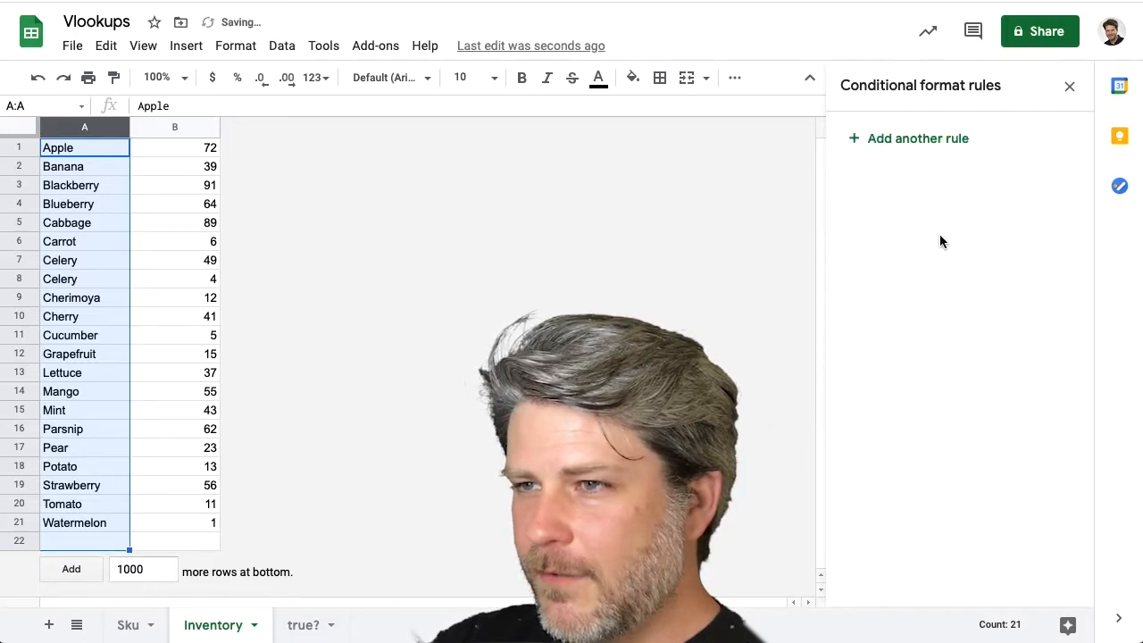
# Add a conditional format rule for A1:A22 with the condition "Custom formula is".
pyautogui.click(928, 143)
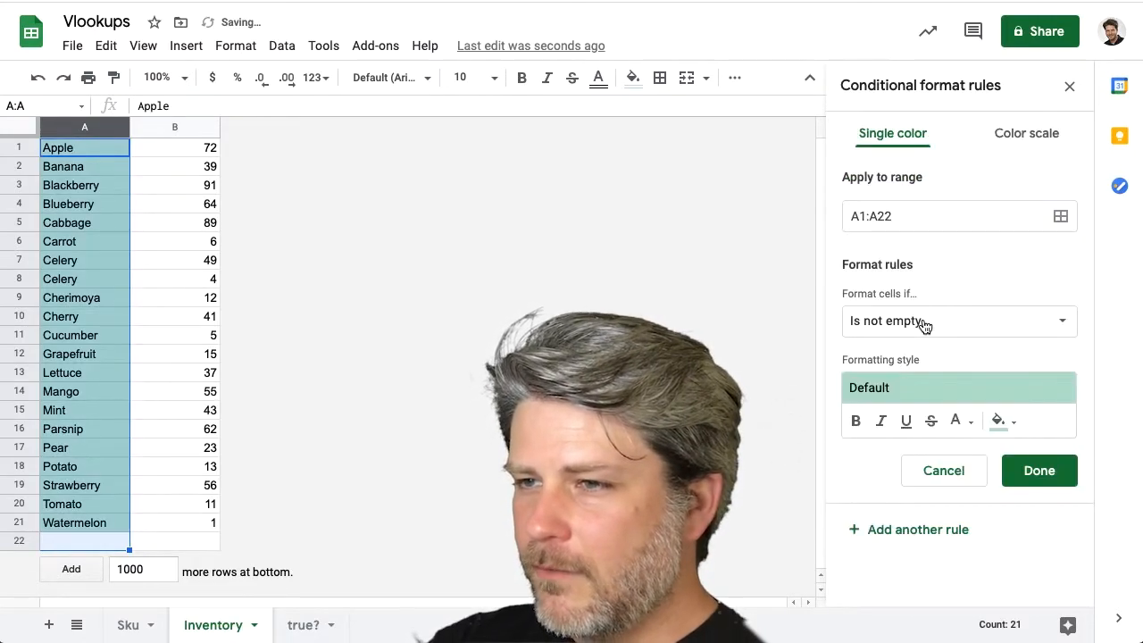
pyautogui.click(920, 324)
pyautogui.scroll(-3, 938, 428)
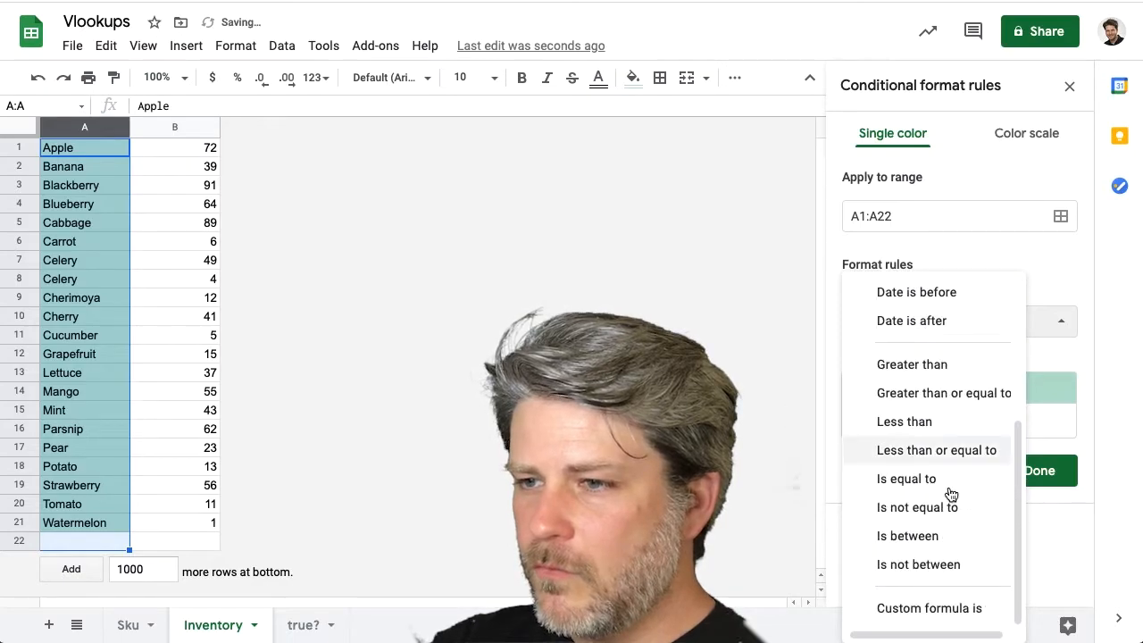
pyautogui.click(952, 610)
pyautogui.click(864, 360)
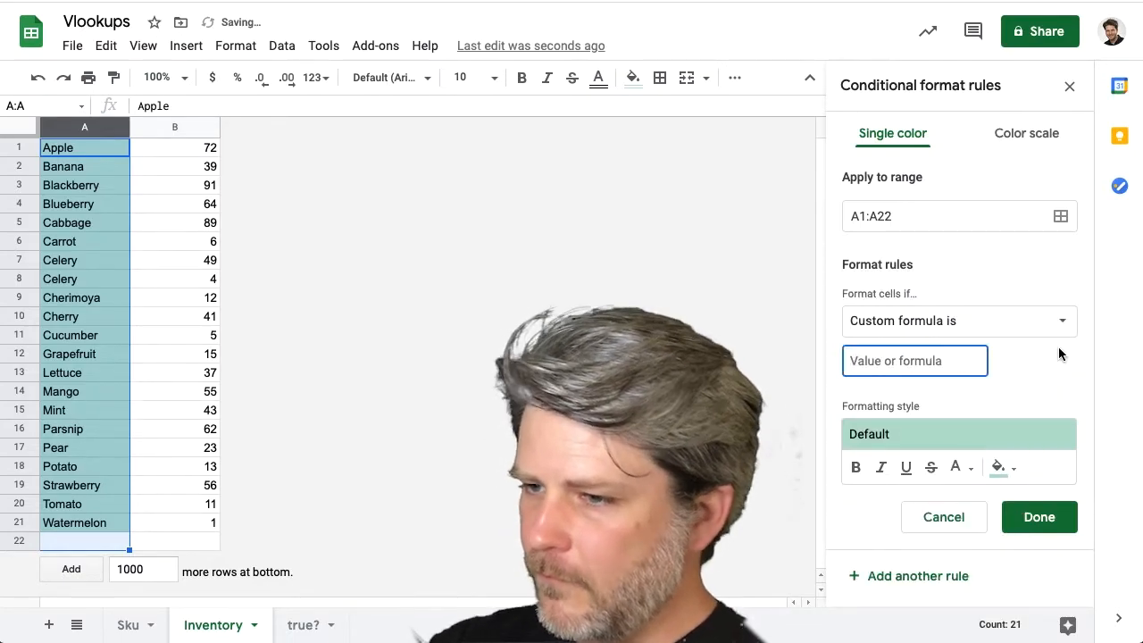
# Begin the rule's custom formula with =arrayformula(vlookup(a1,indirect.
pyautogui.write('=')
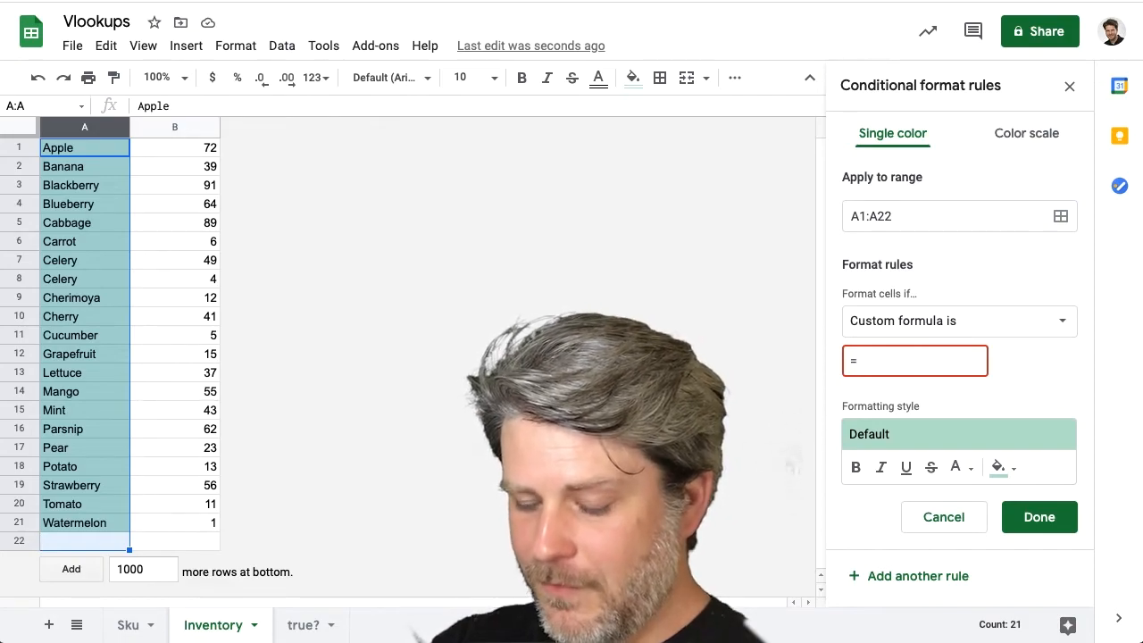
pyautogui.write('a')
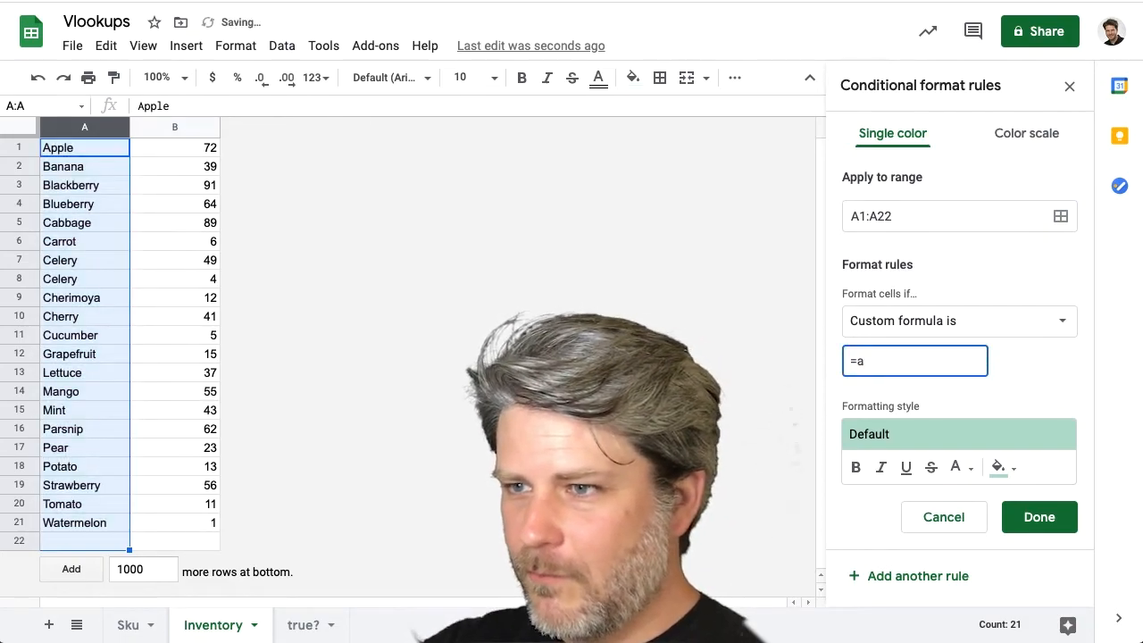
pyautogui.write('rray')
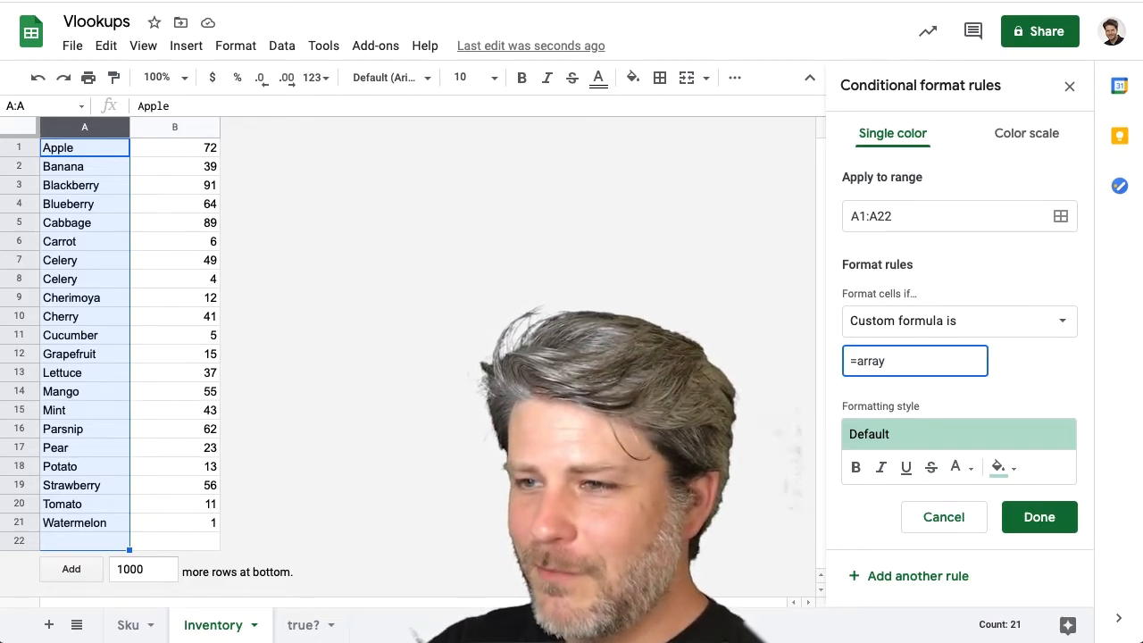
pyautogui.write('form')
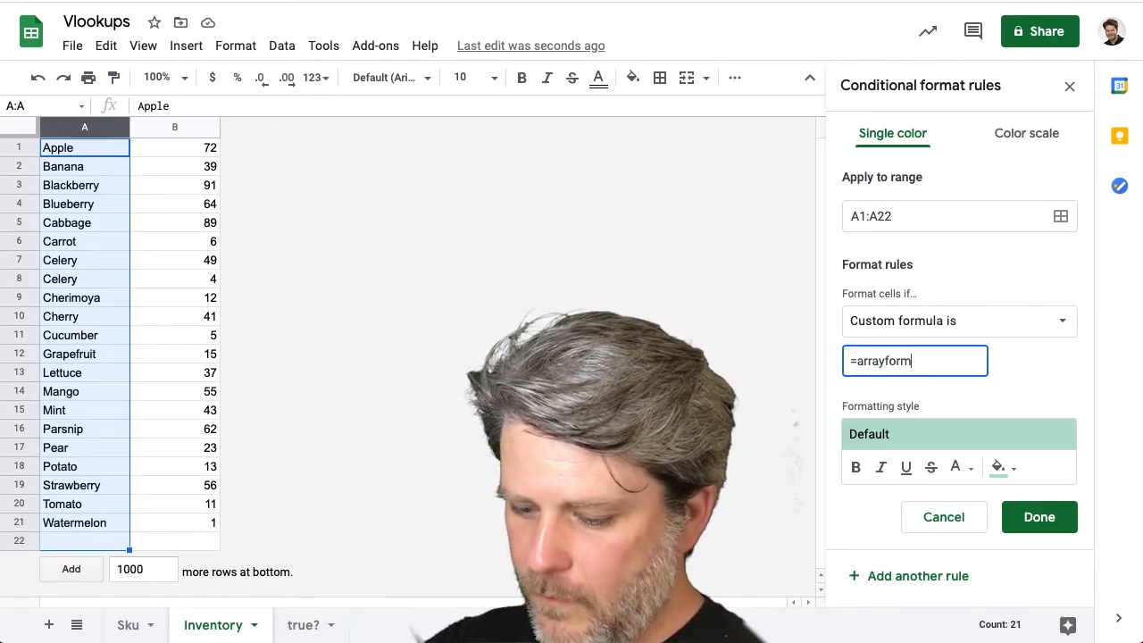
pyautogui.write('ula(')
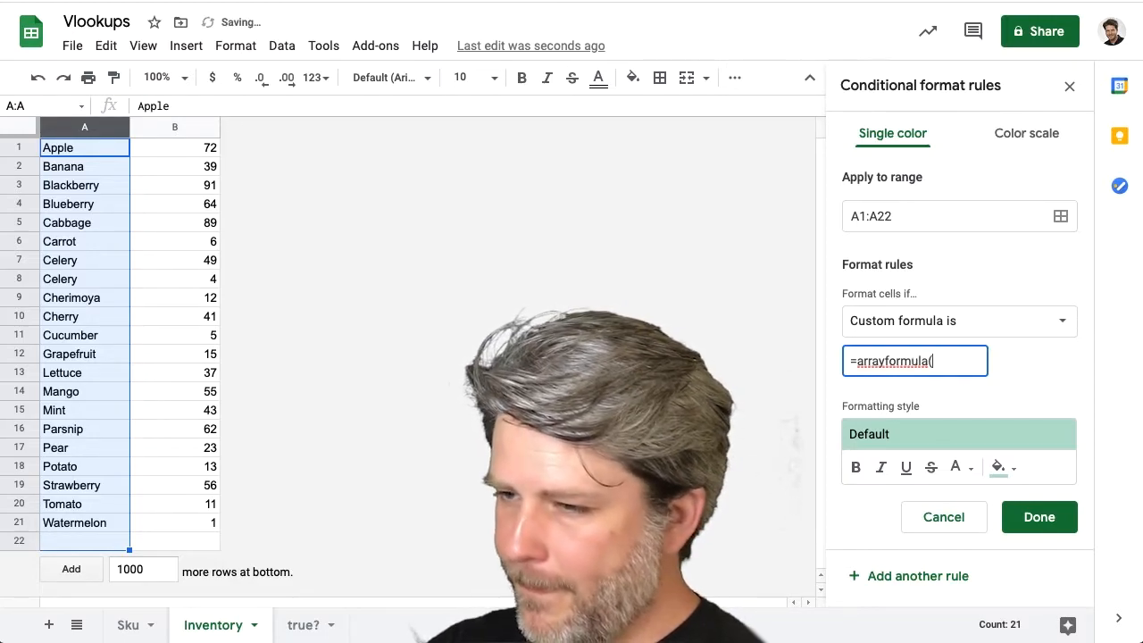
pyautogui.write('vlookup')
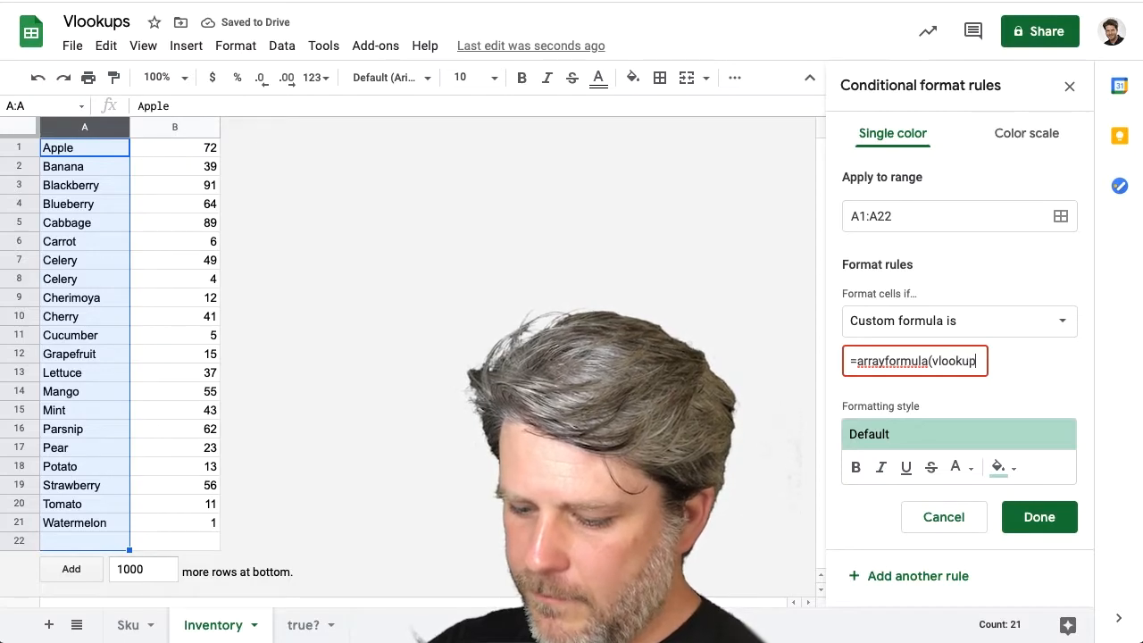
pyautogui.write('(a1')
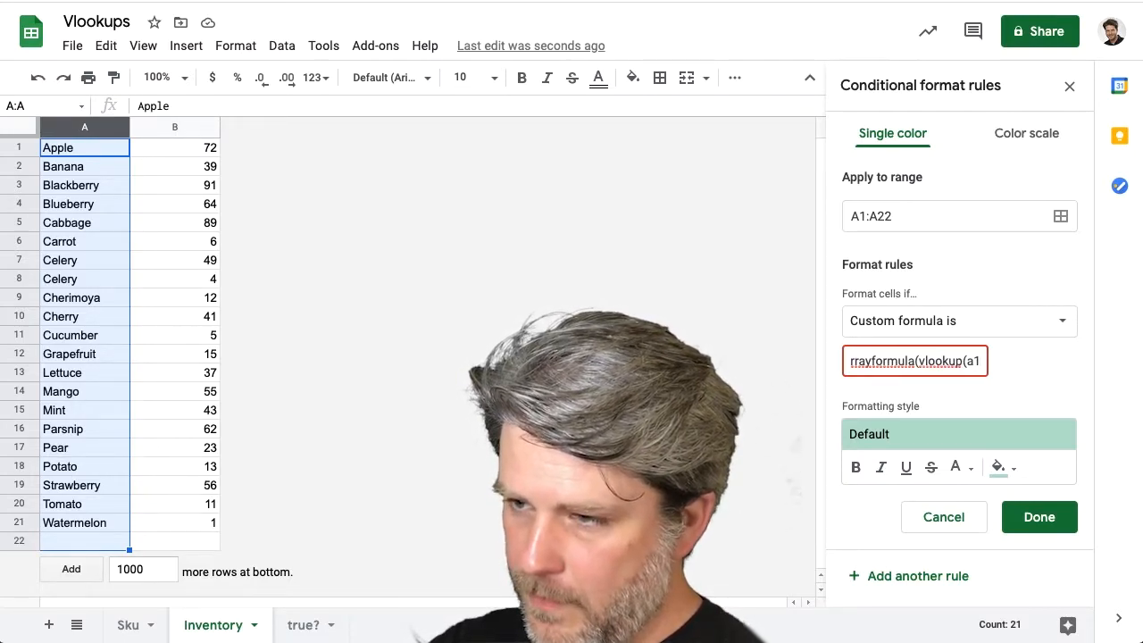
pyautogui.write(',')
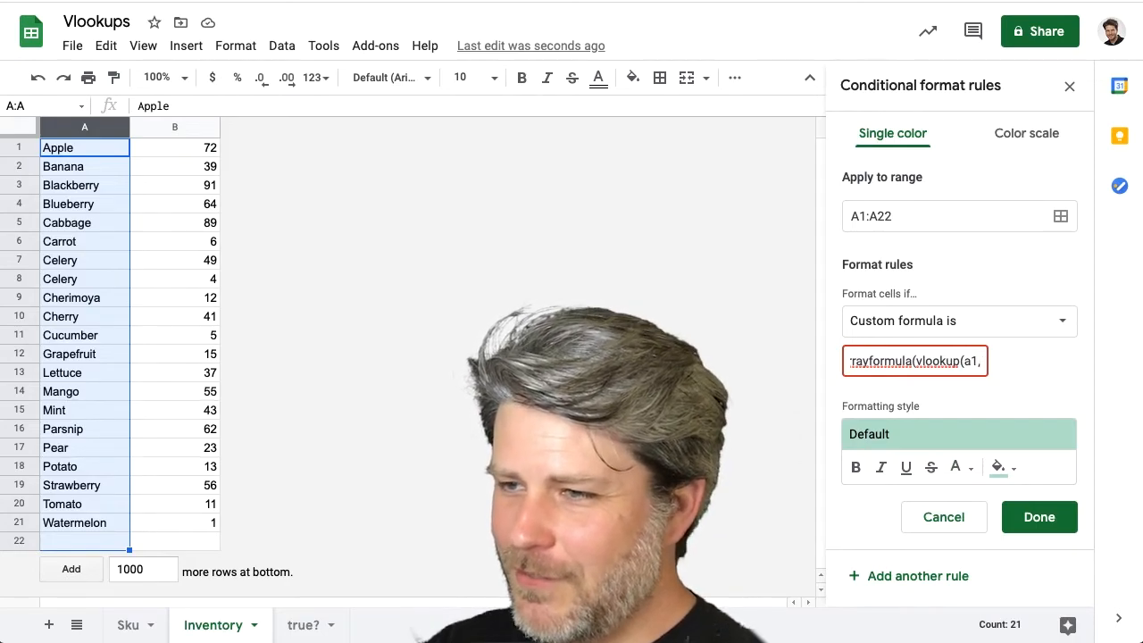
pyautogui.write('ind')
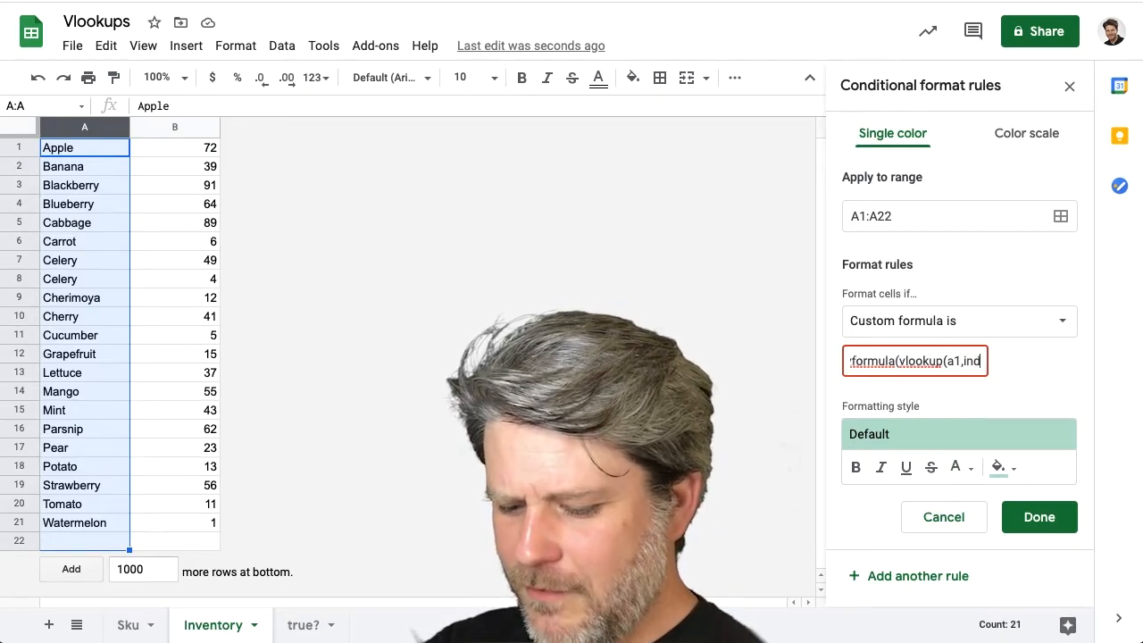
pyautogui.write('irect')
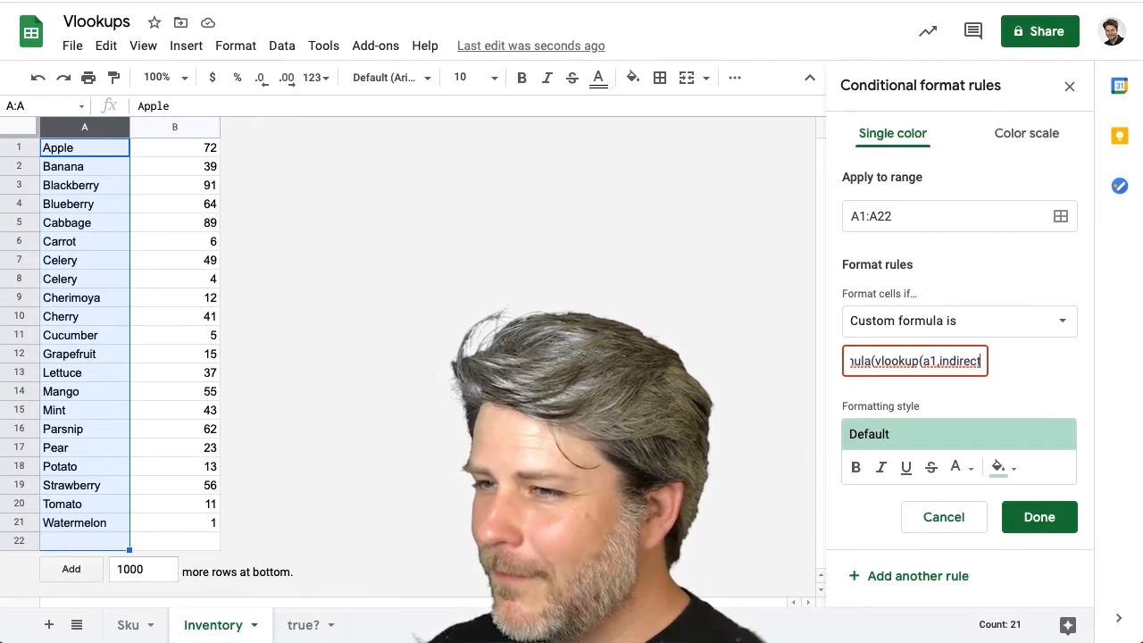
# Insert an opening curly brace { before indirect in the custom formula and return to the formula's end.
pyautogui.click(938, 360)
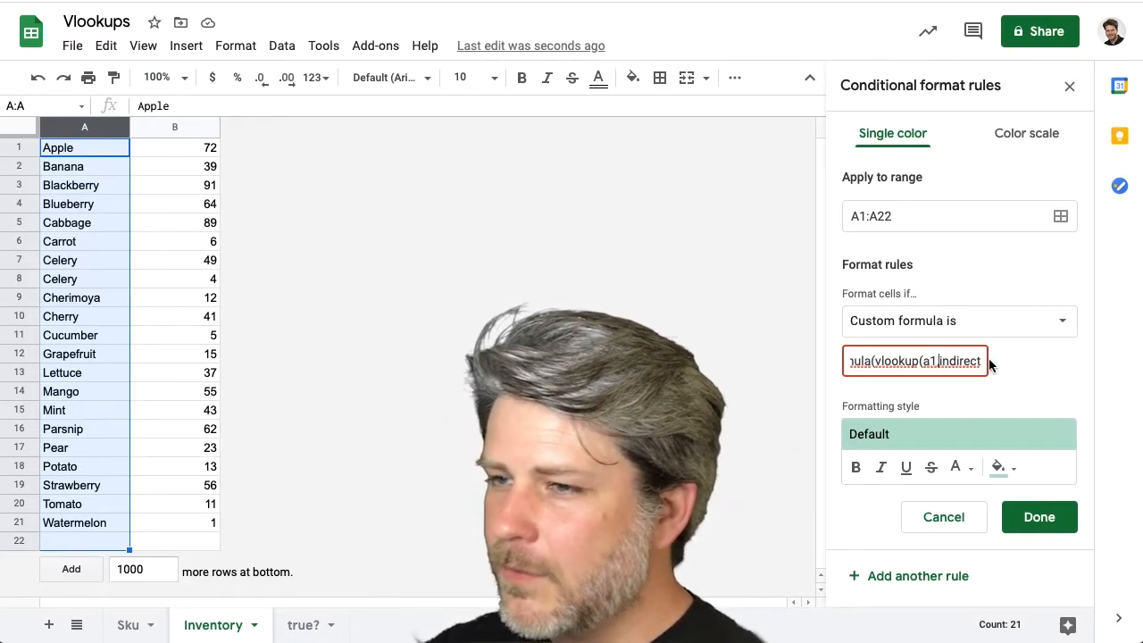
pyautogui.write('(')
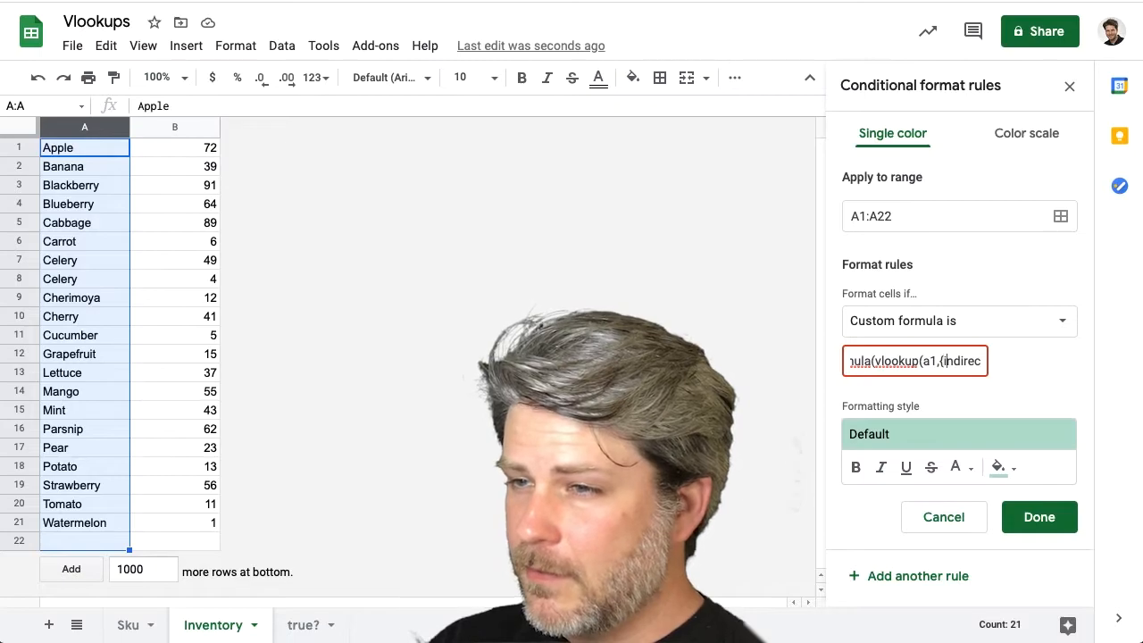
pyautogui.press('Right')
pyautogui.press('Right')
pyautogui.press('Right')
pyautogui.press('Right')
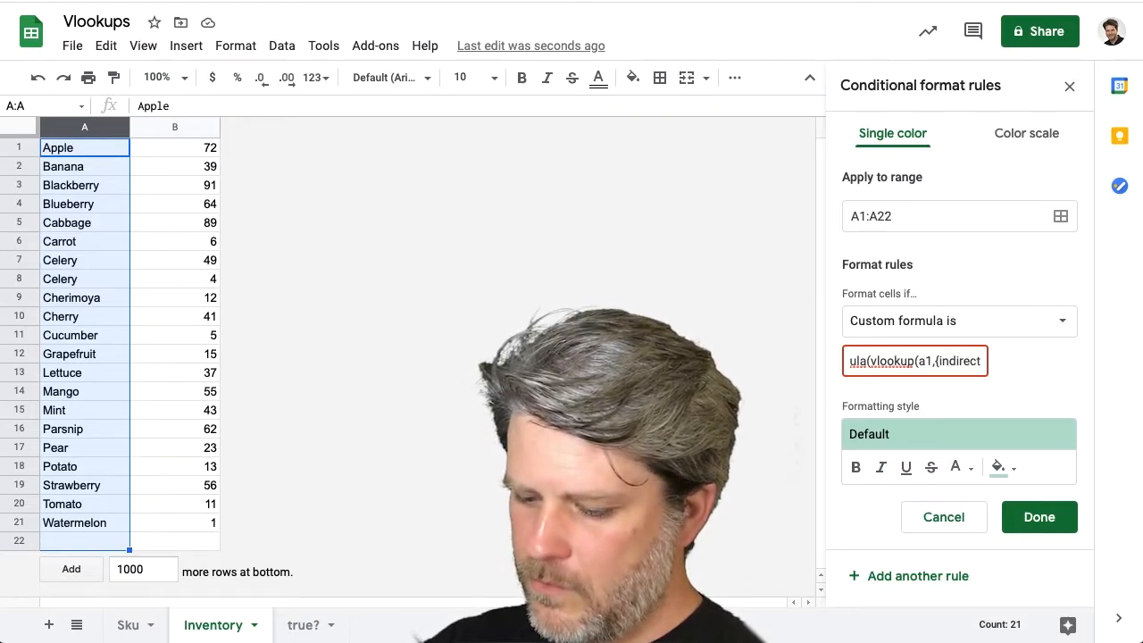
# Give the first indirect the argument ("Sku!A:A") and follow it with a comma.
pyautogui.write('(')
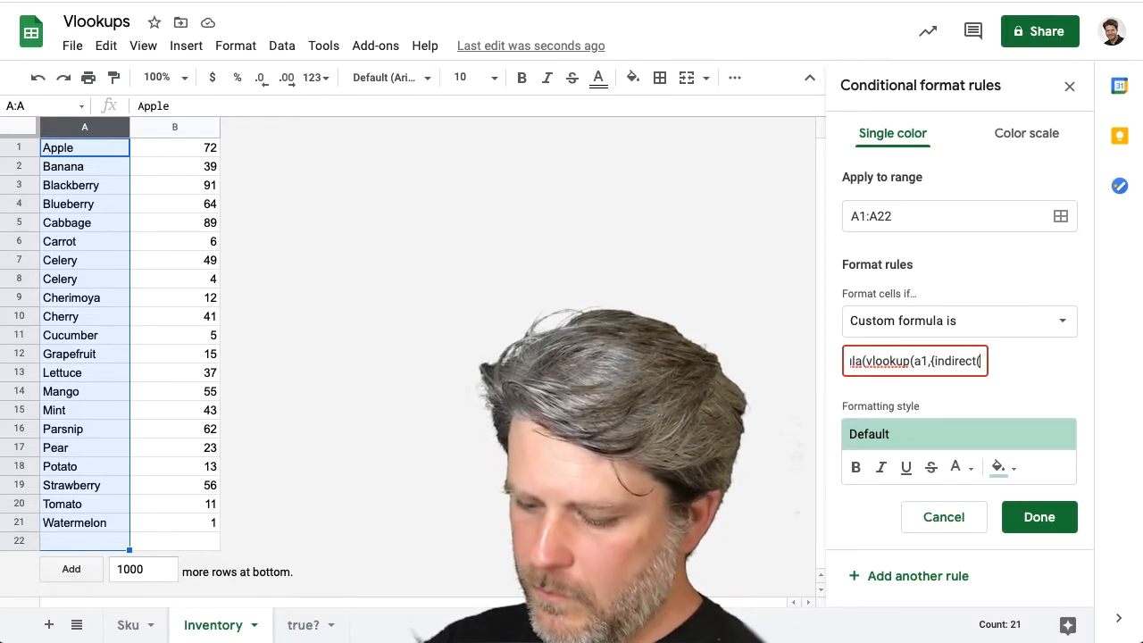
pyautogui.write('"Sku!')
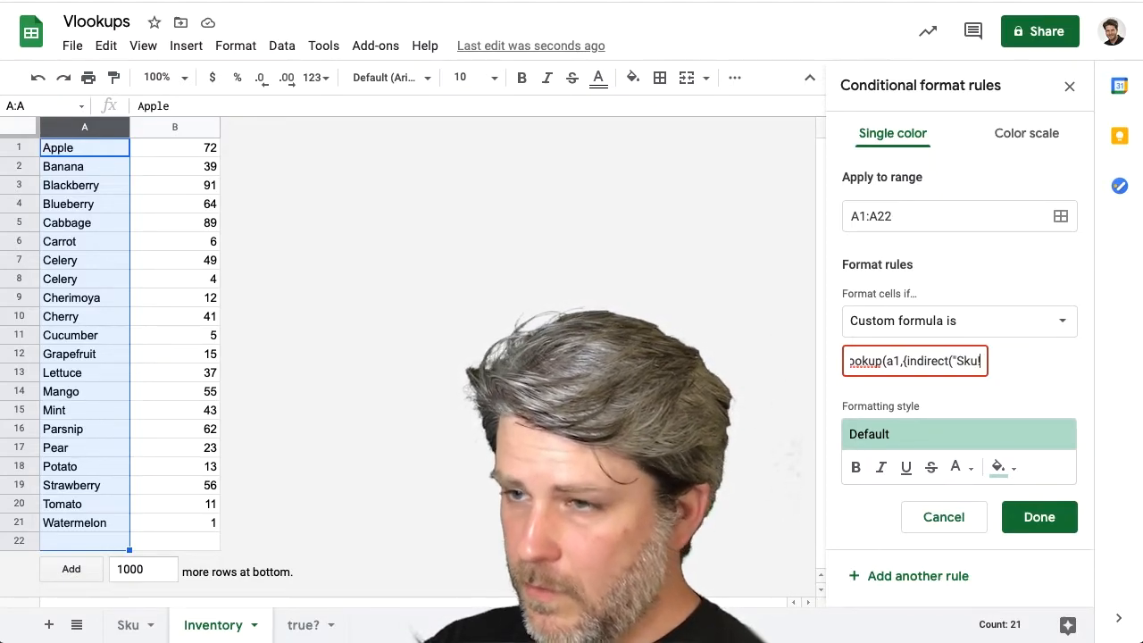
pyautogui.write('A:A')
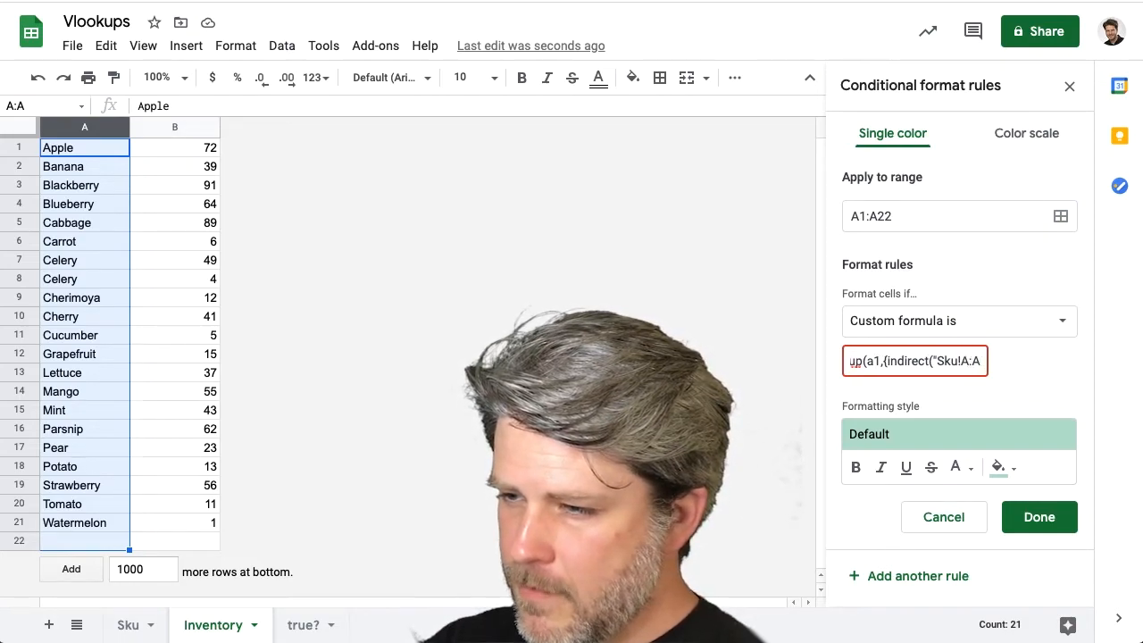
pyautogui.write('"')
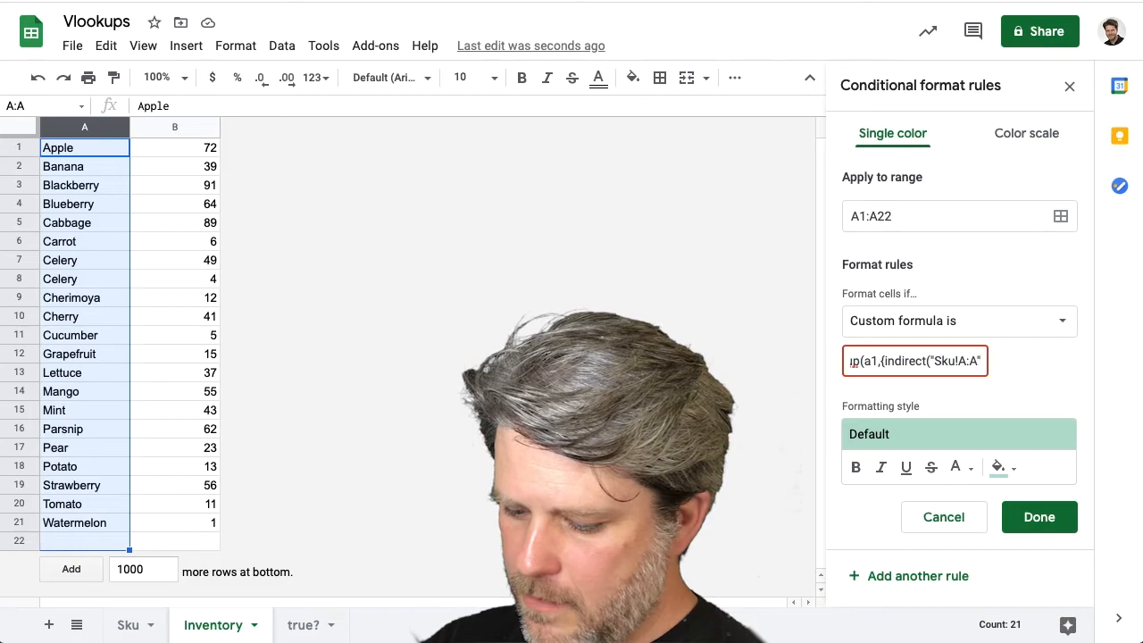
pyautogui.write(')')
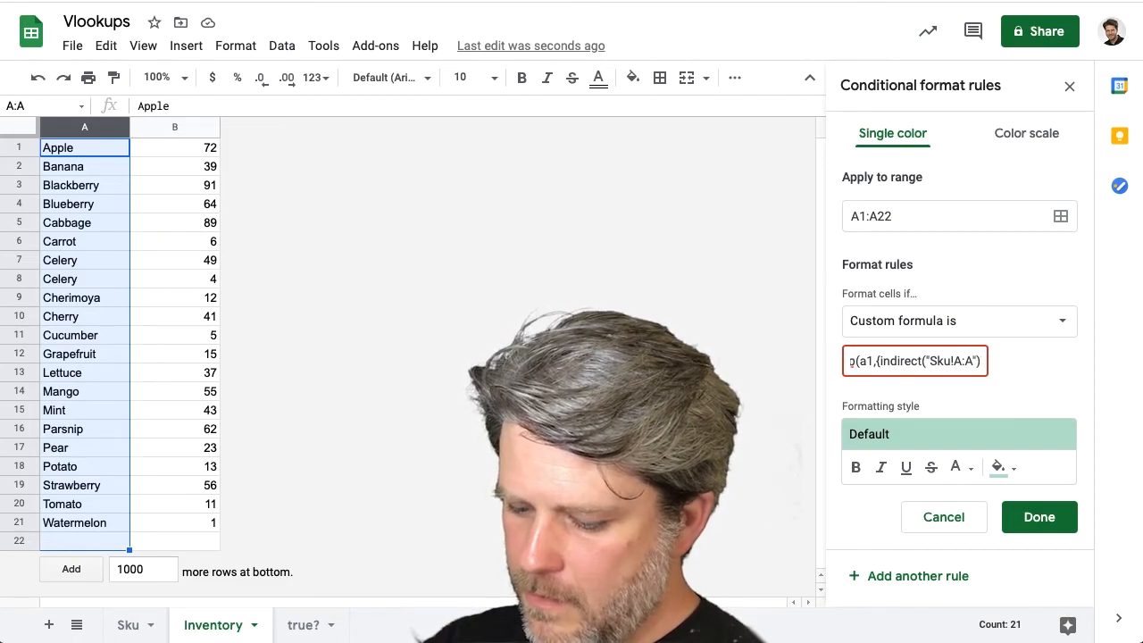
pyautogui.write('}')
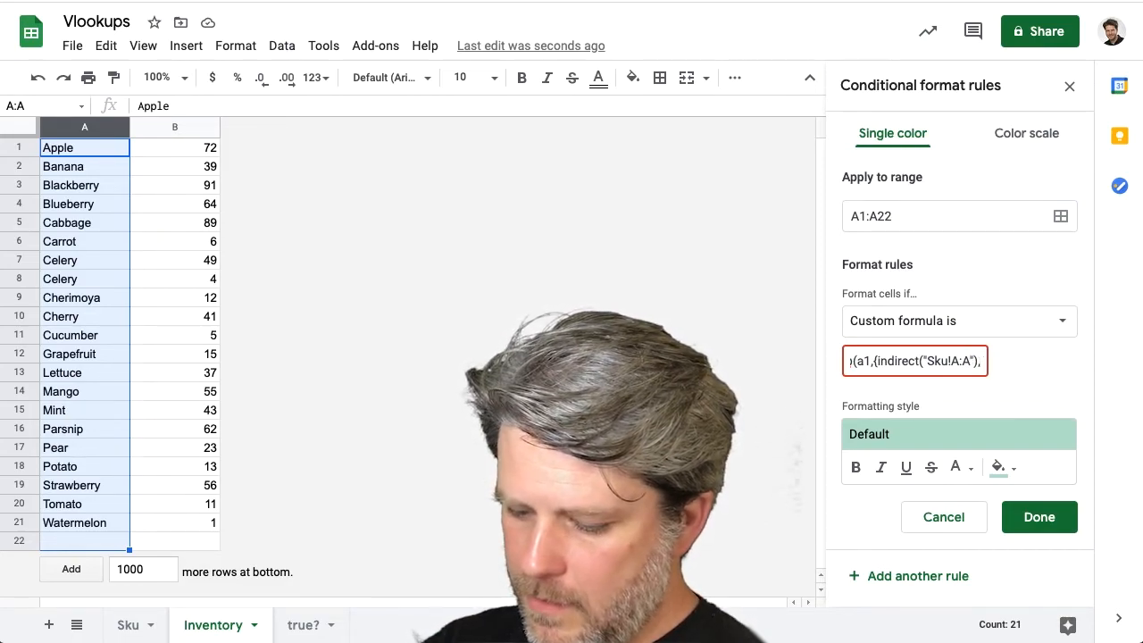
# Add a second array element, indirect("Sku!A:A"), to the custom formula.
pyautogui.write(',indirect')
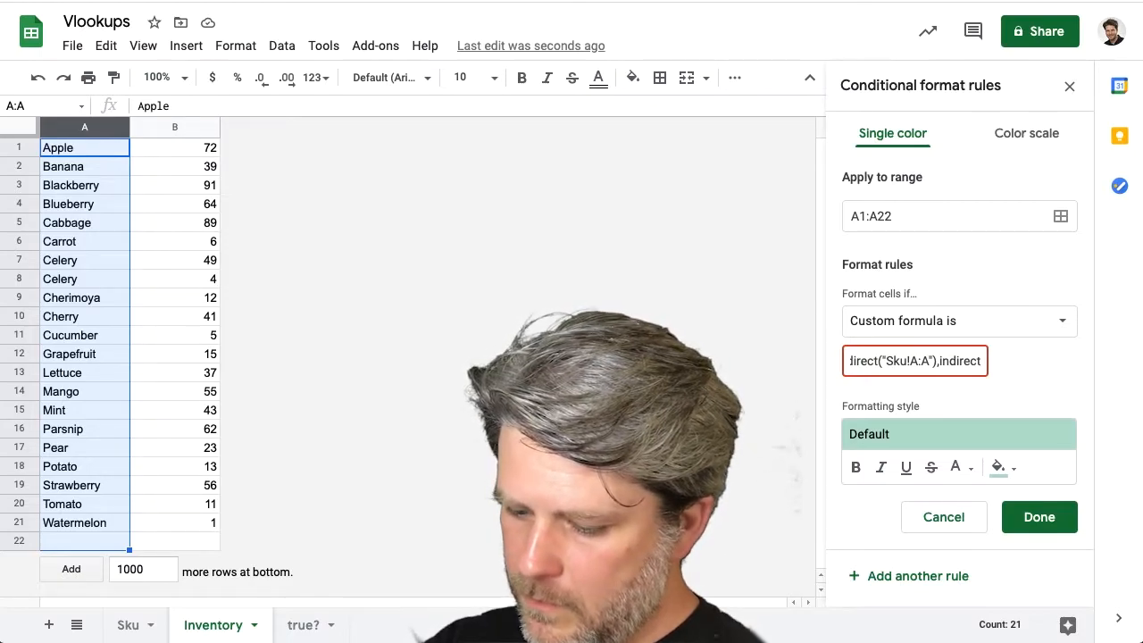
pyautogui.write('("S')
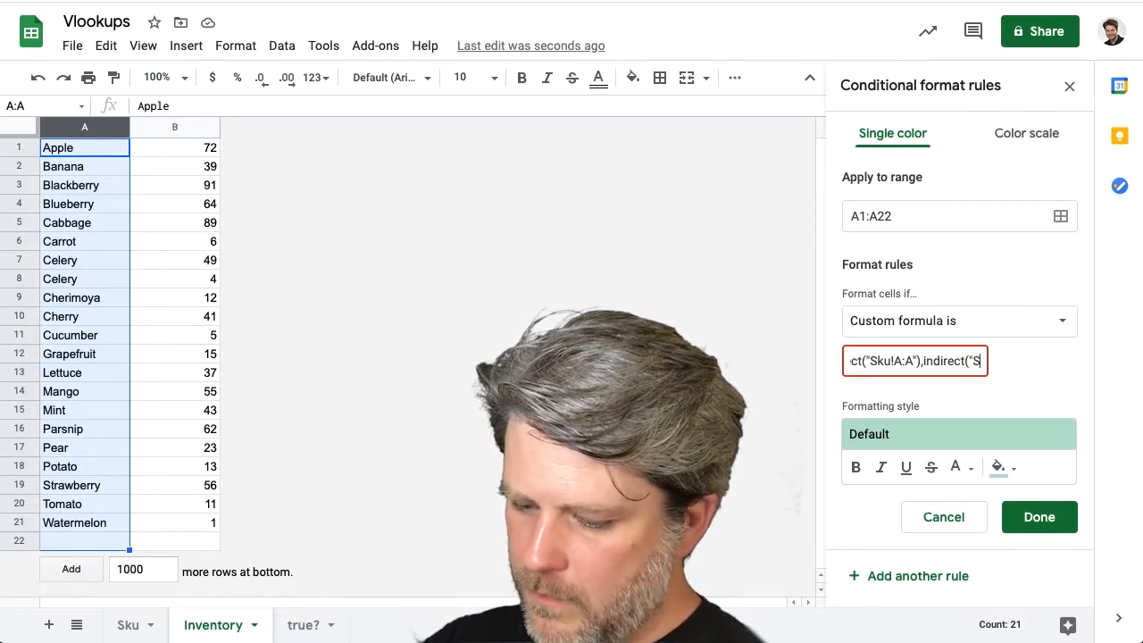
pyautogui.write('k')
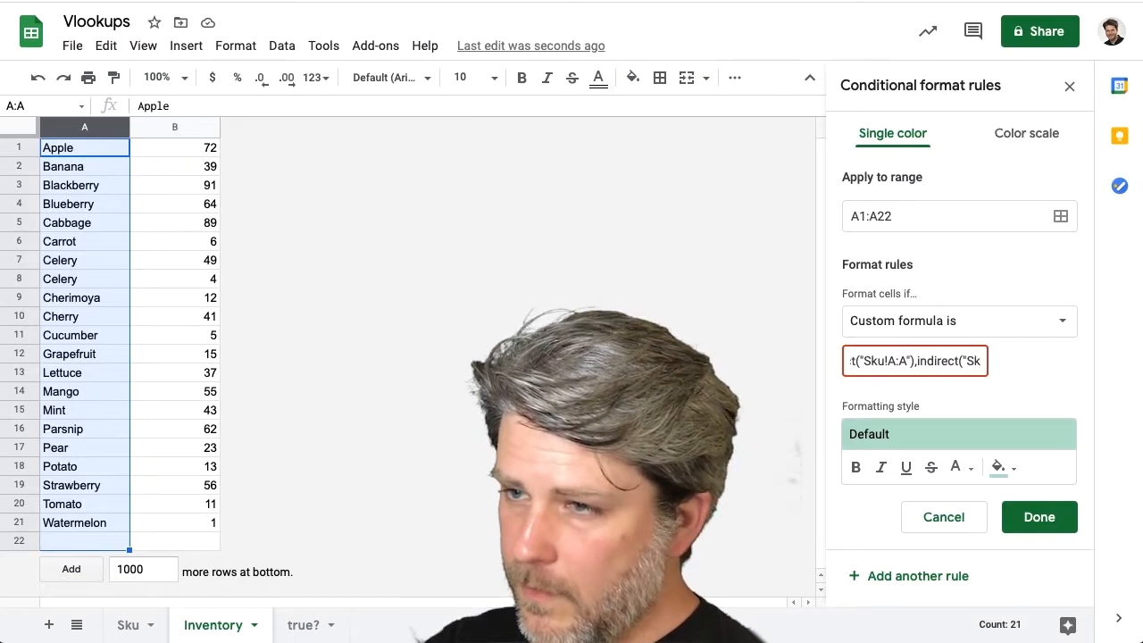
pyautogui.write('u!A:A')
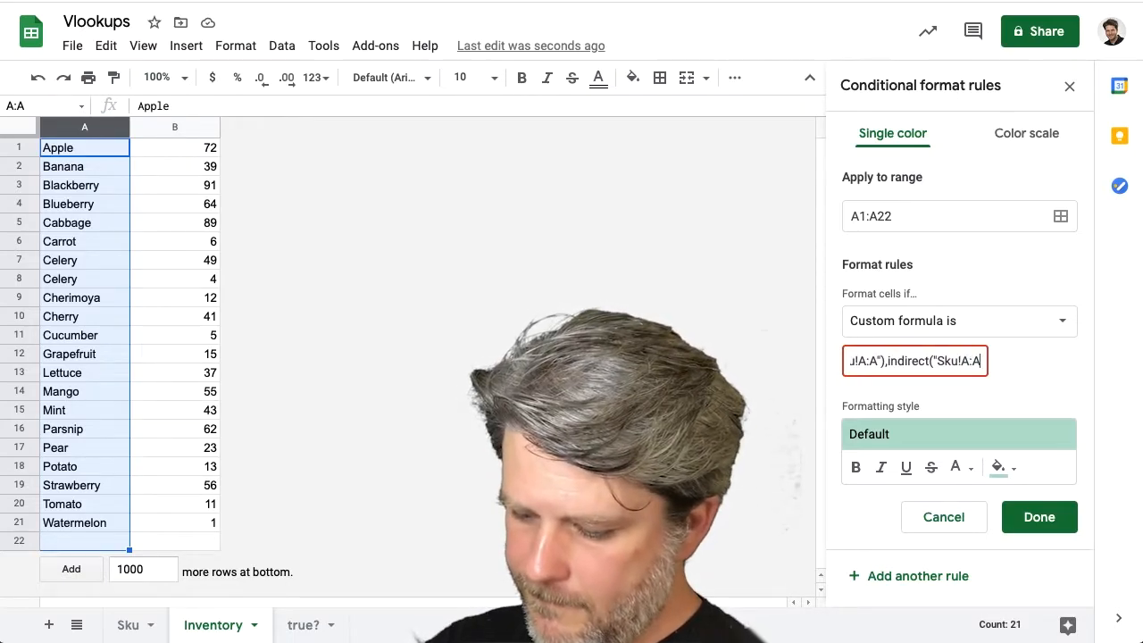
pyautogui.write('"')
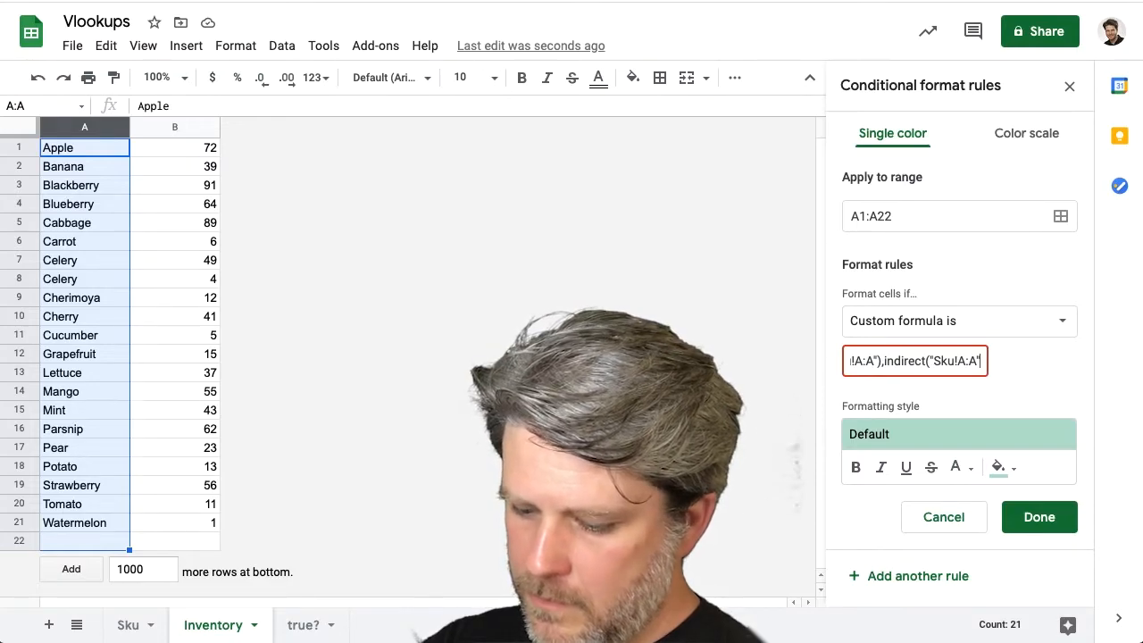
pyautogui.write(')')
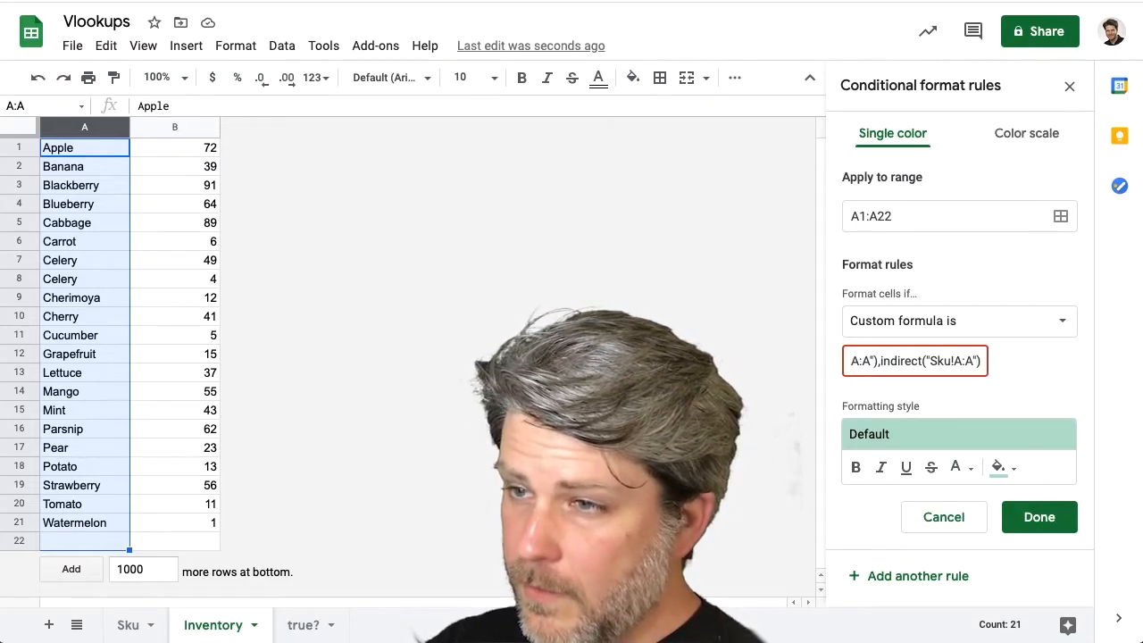
# Close the array with a curly brace and finish the custom formula with ,1,false)=a1).
pyautogui.write(')')
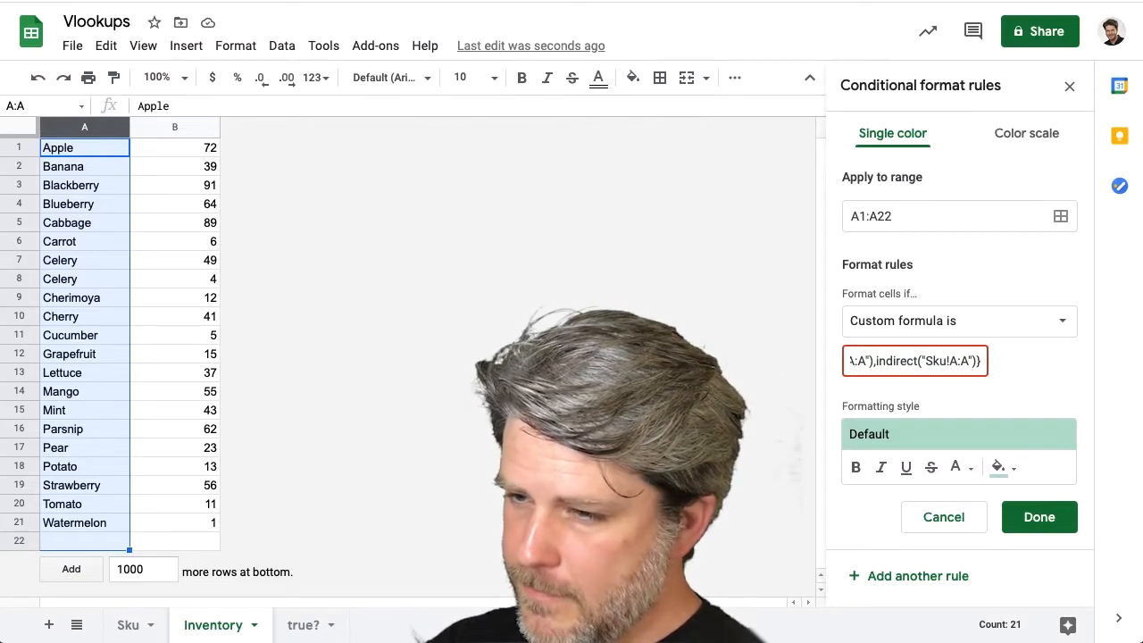
pyautogui.write(')')
pyautogui.write('1')
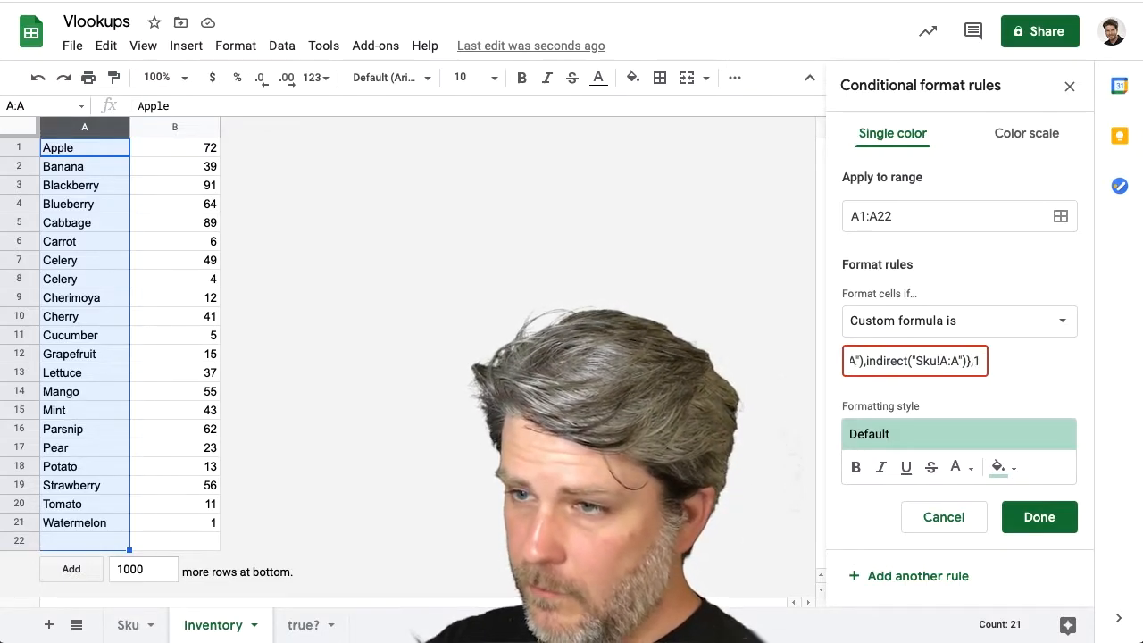
pyautogui.write(',false')
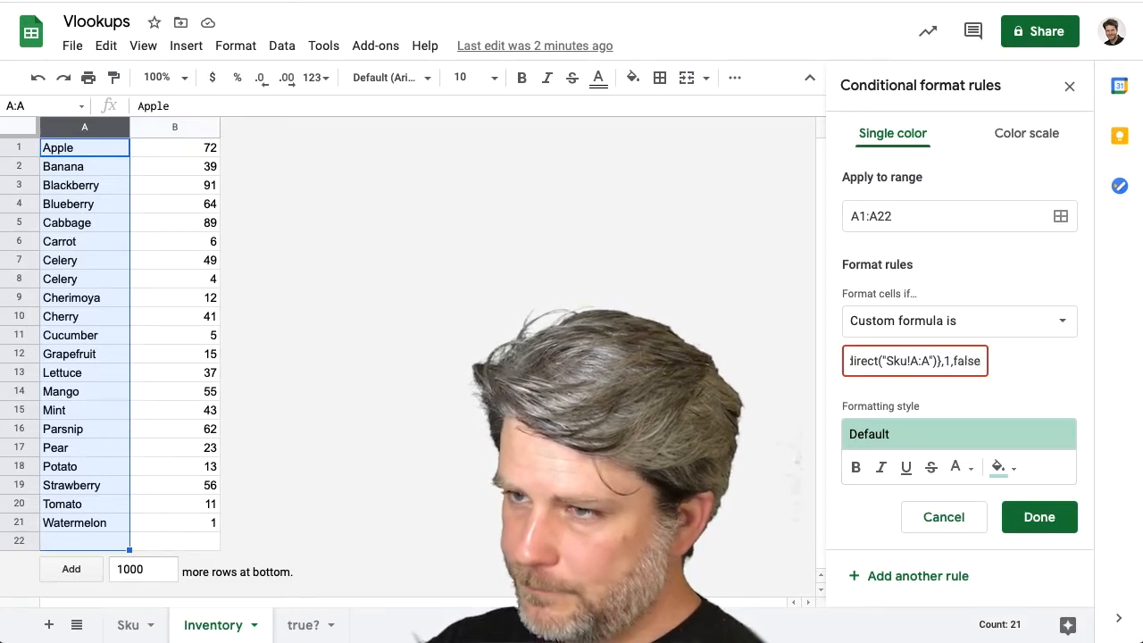
pyautogui.write(')')
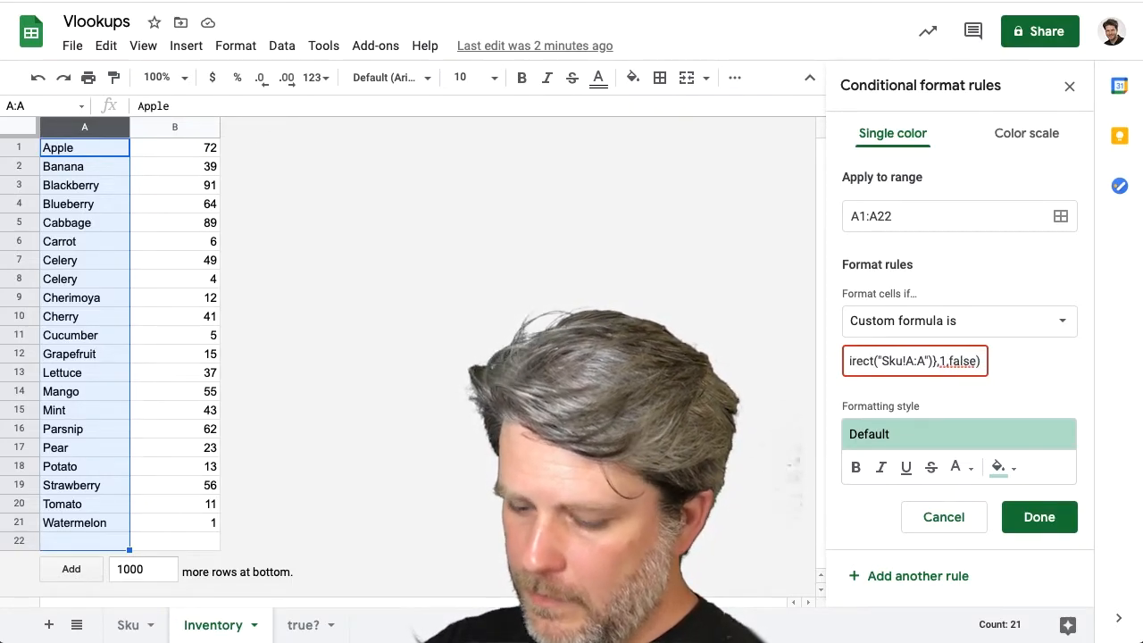
pyautogui.write('=a1')
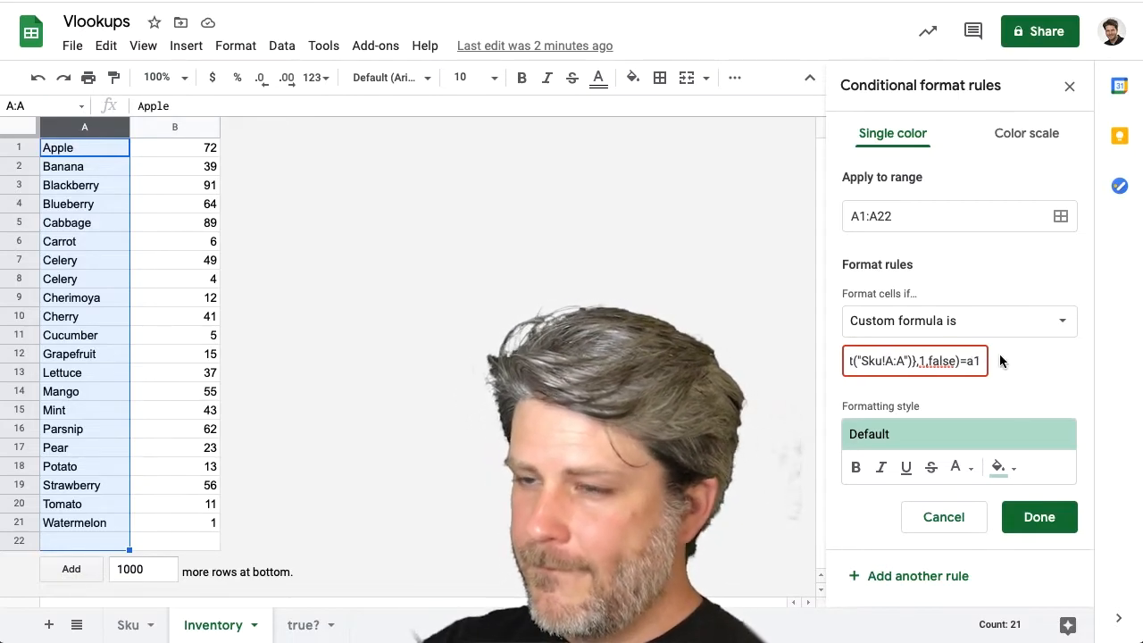
pyautogui.write(')')
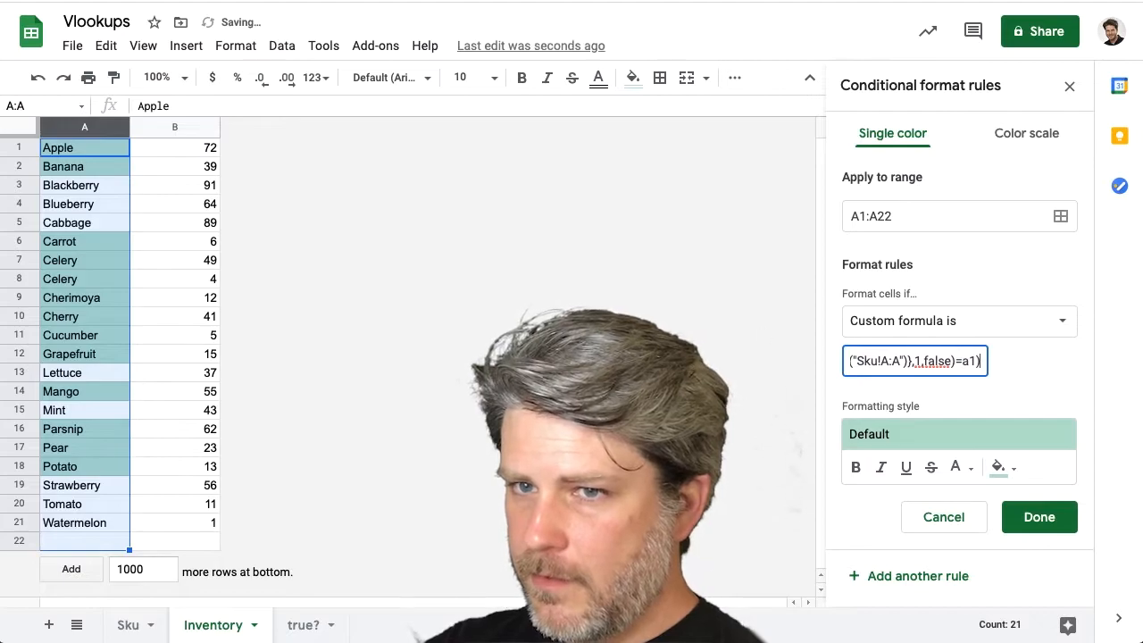
# Review the rule's whole custom formula, from the vlookup and both indirect references through the closing =a1 comparison.
pyautogui.hscroll(-3, 894, 359)
pyautogui.hscroll(-2, 894, 360)
pyautogui.hscroll(3, 886, 361)
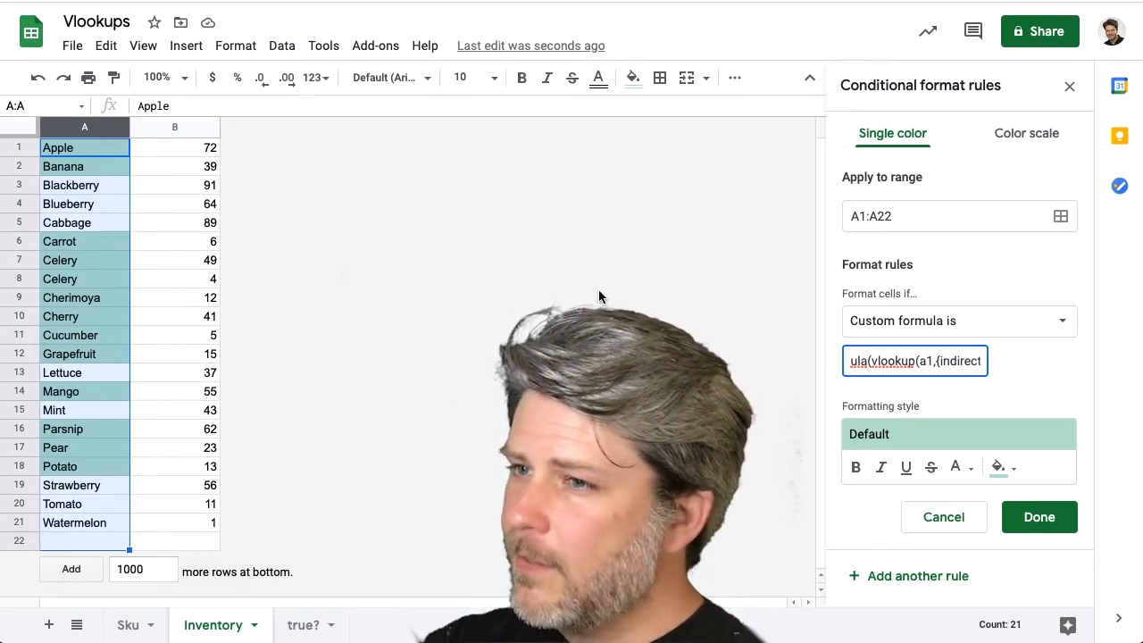
pyautogui.write('("Sku!A:A"),i')
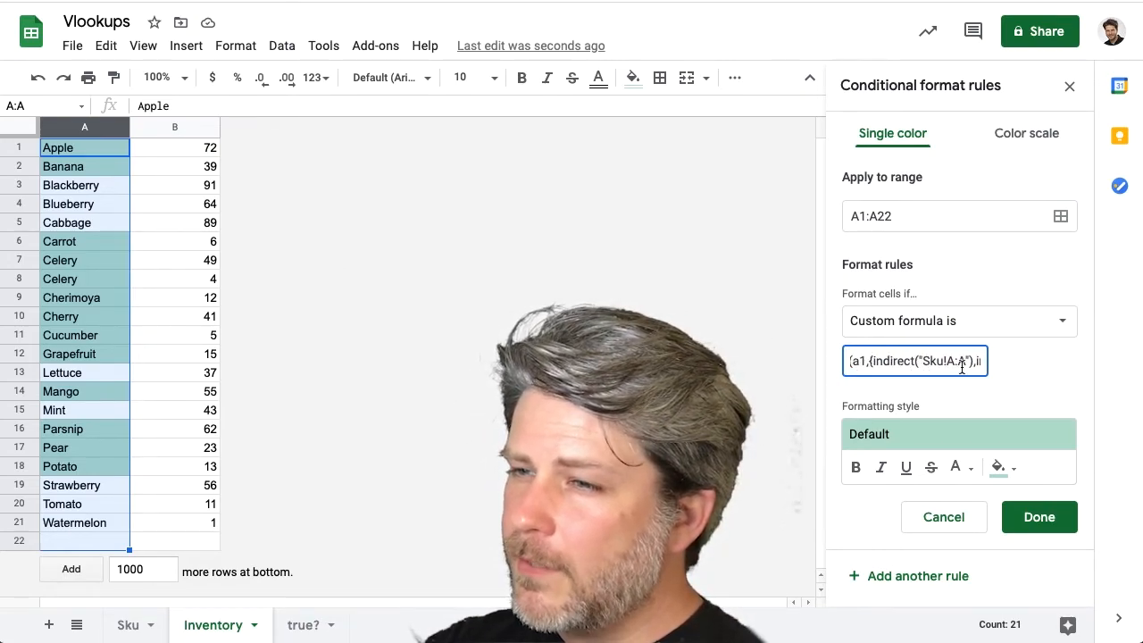
pyautogui.write('ndirect("Sku!A:A")},')
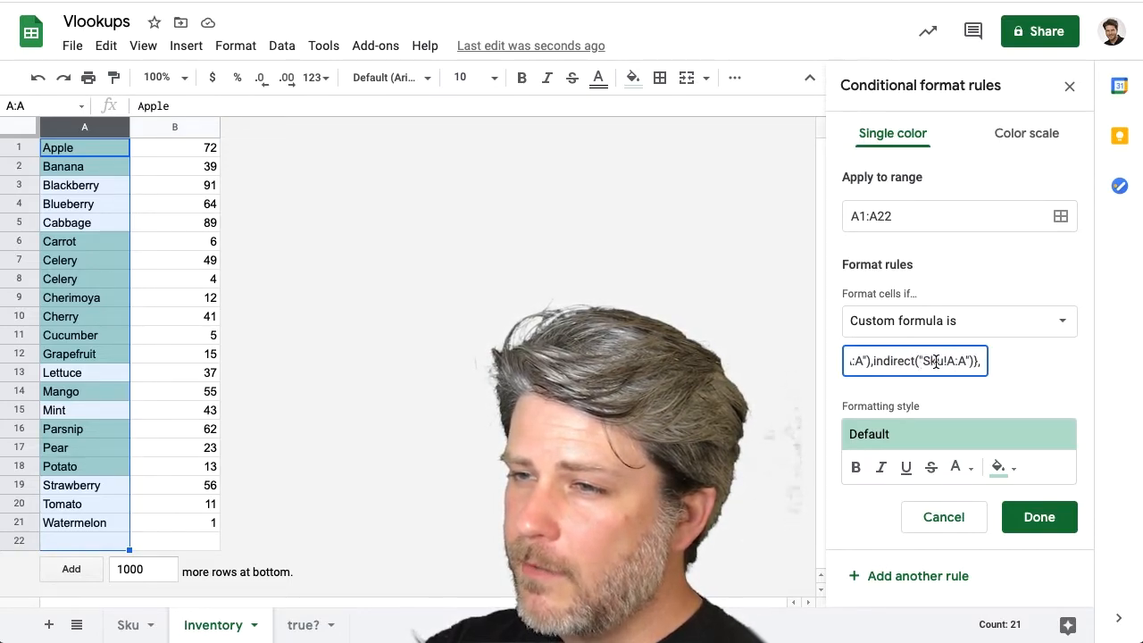
pyautogui.write('false)=a1)')
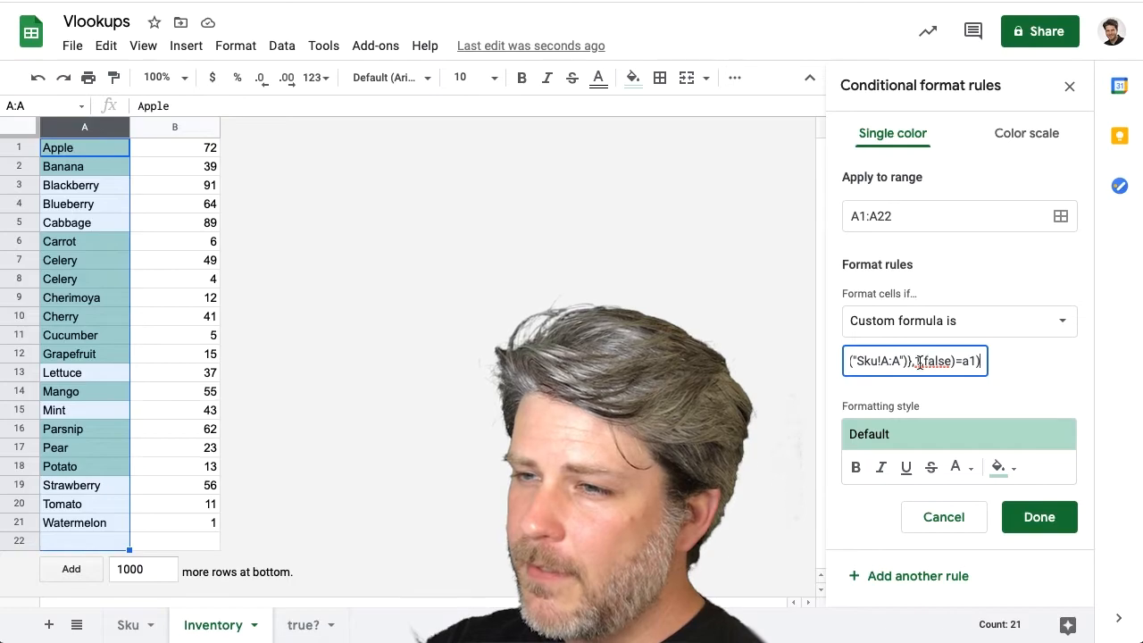
pyautogui.click(919, 362)
pyautogui.write('1,')
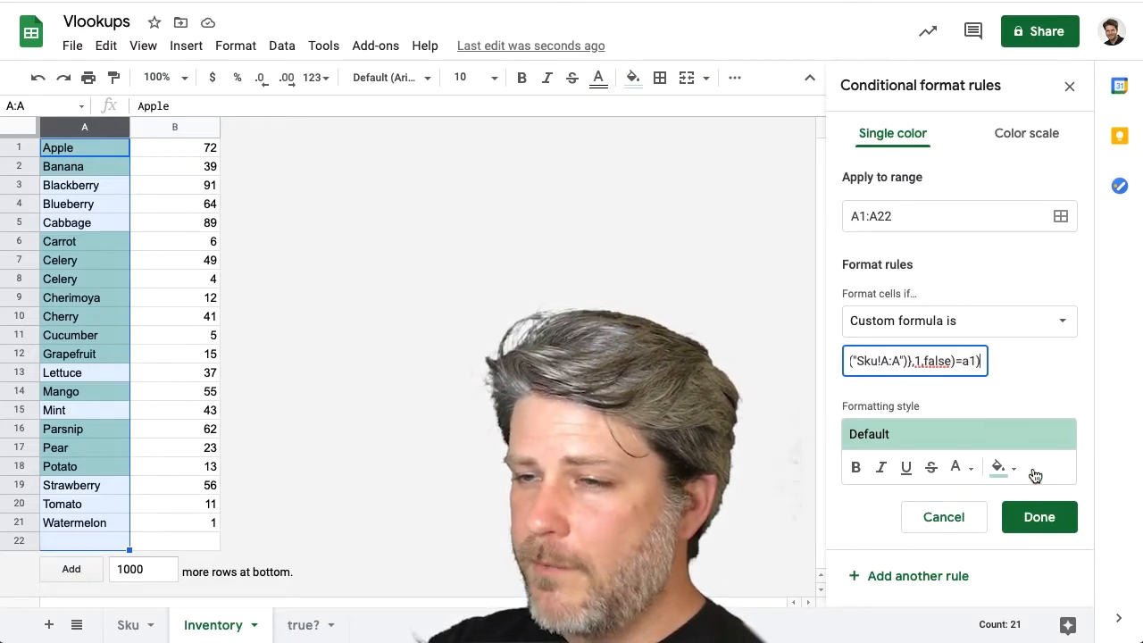
# Save the conditional format rule and deselect column A.
pyautogui.click(1044, 518)
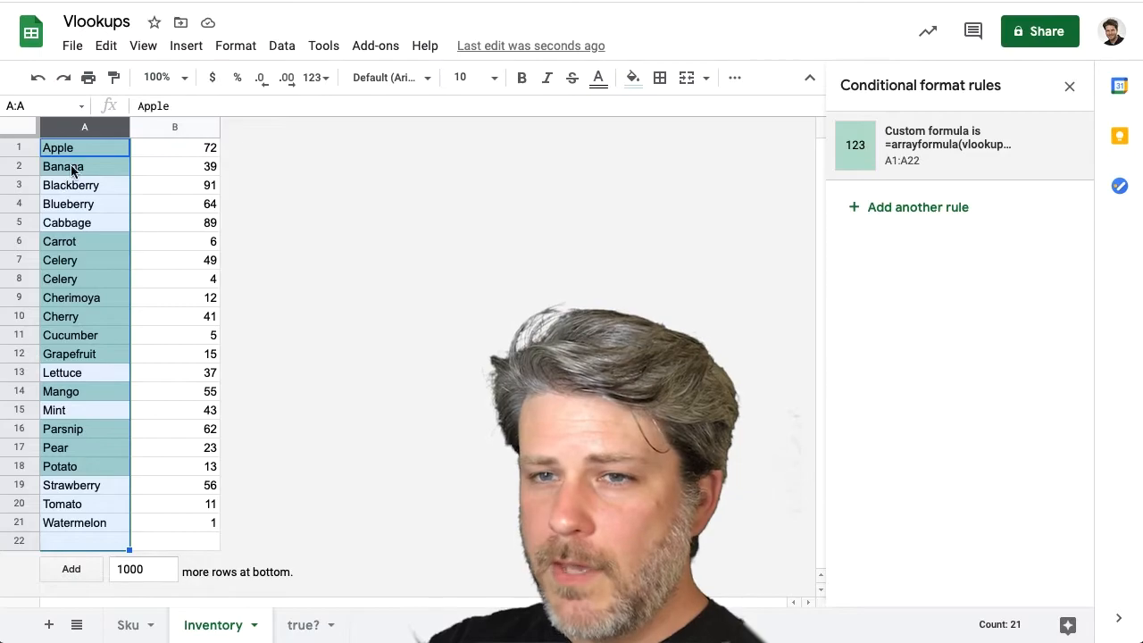
pyautogui.click(149, 228)
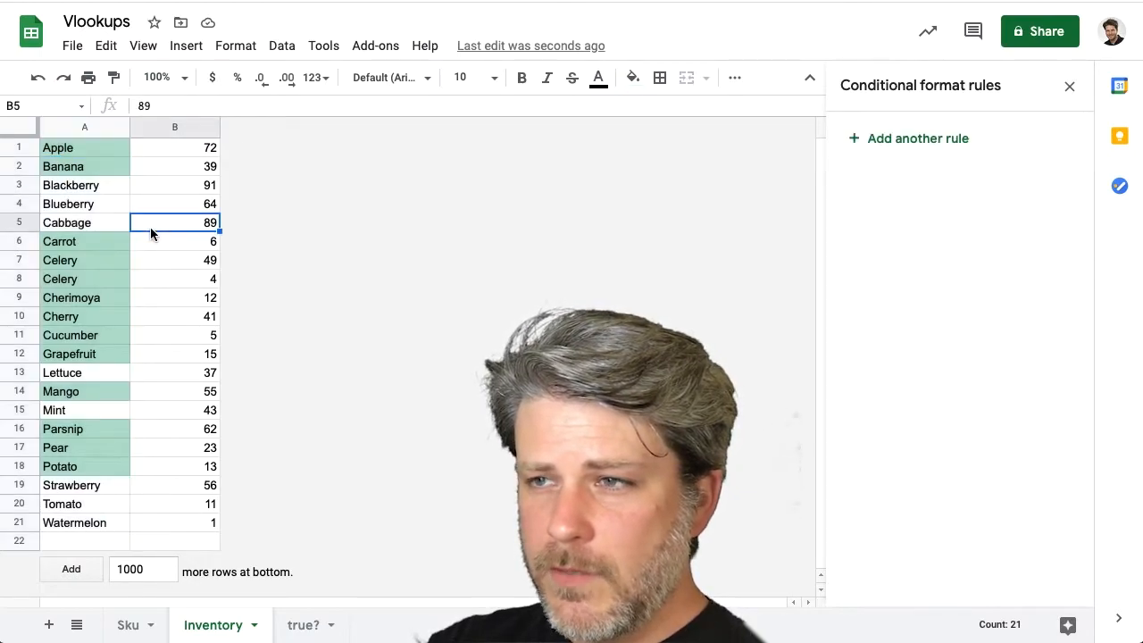
# Reopen the rule covering cell A1, add bold to its formatting style, and save it.
pyautogui.click(67, 150)
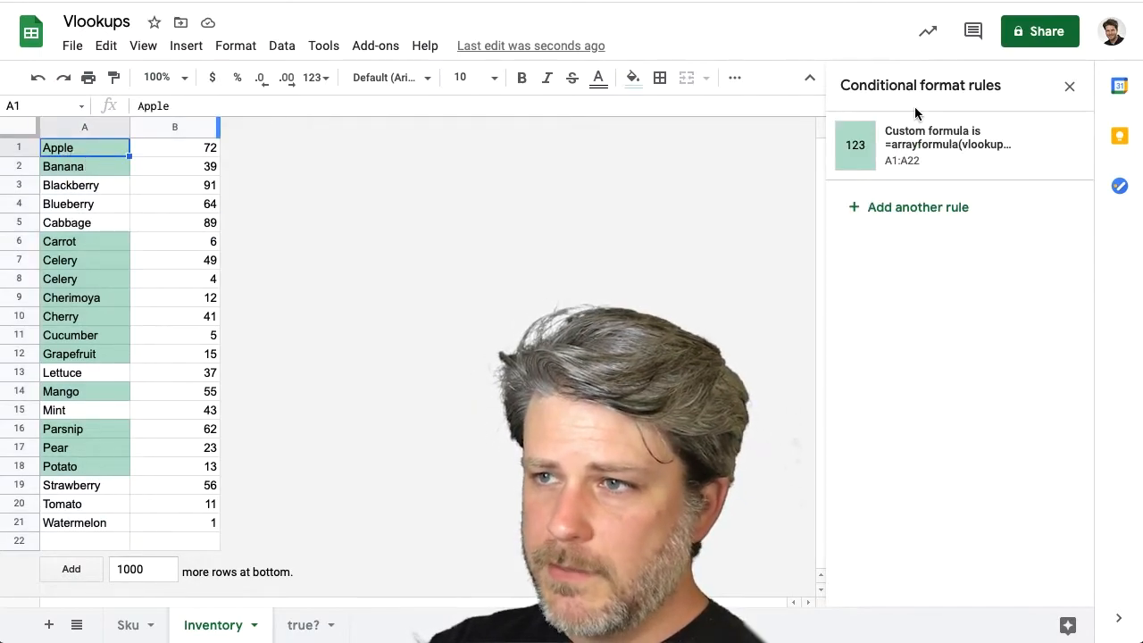
pyautogui.click(922, 150)
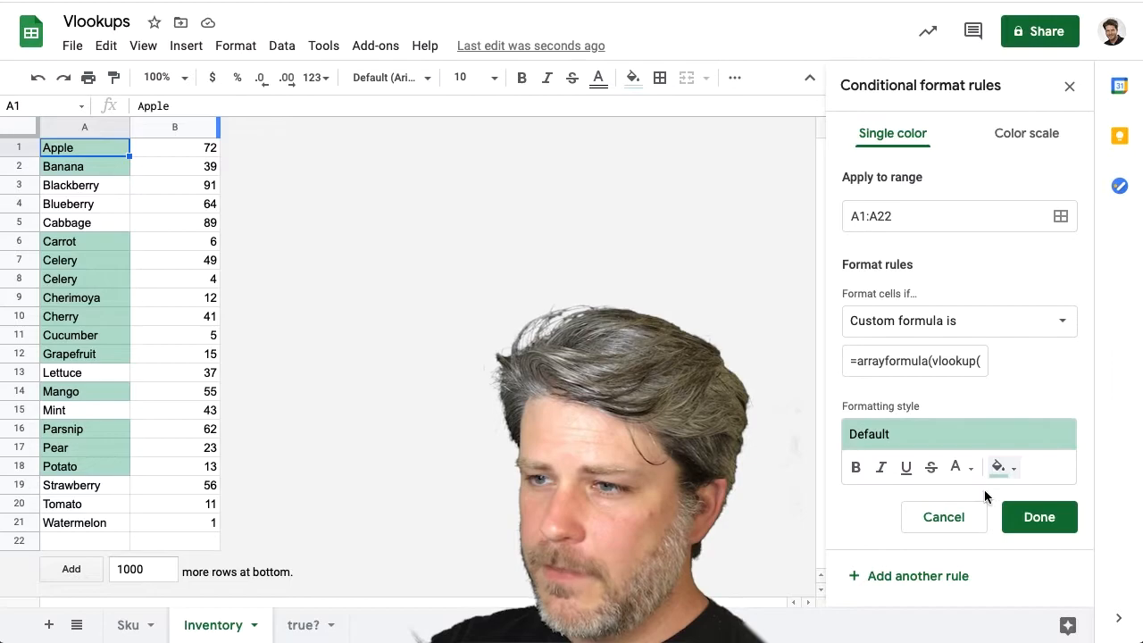
pyautogui.click(855, 467)
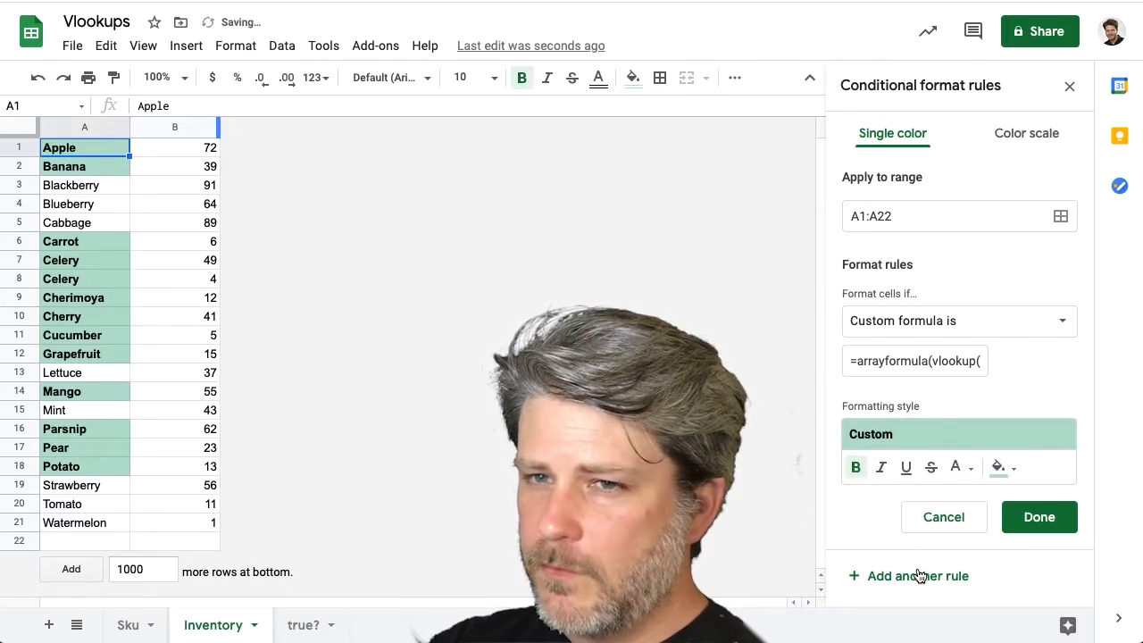
pyautogui.click(1037, 518)
# Copy Tomato from Inventory cell A20 into cell A13 of the Sku sheet.
pyautogui.click(84, 487)
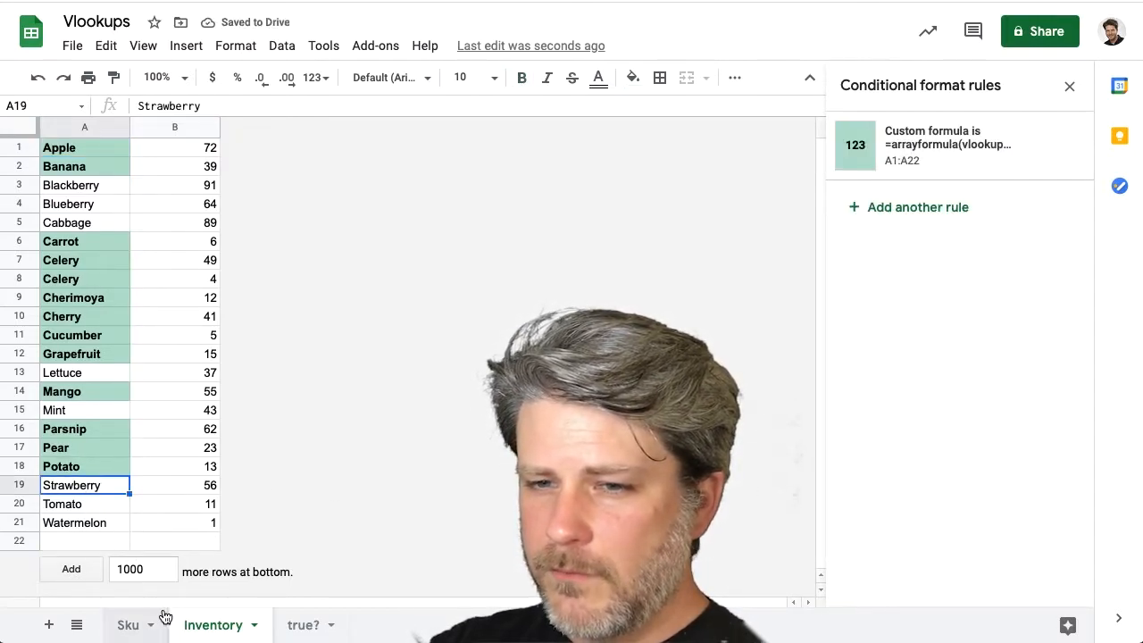
pyautogui.click(79, 506)
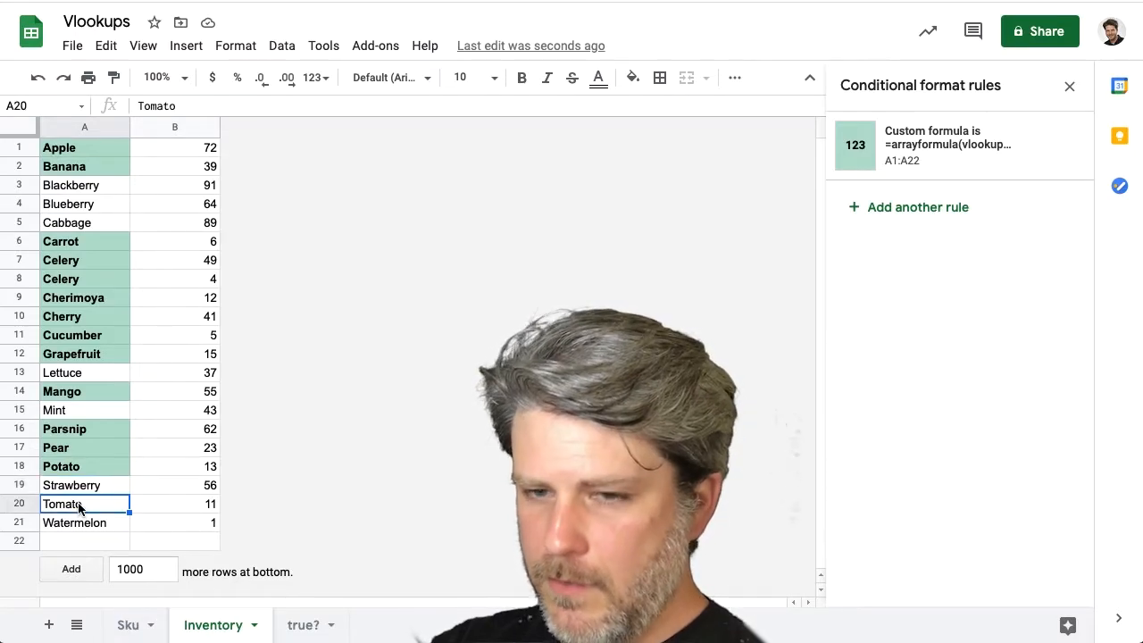
pyautogui.click(130, 626)
pyautogui.click(75, 361)
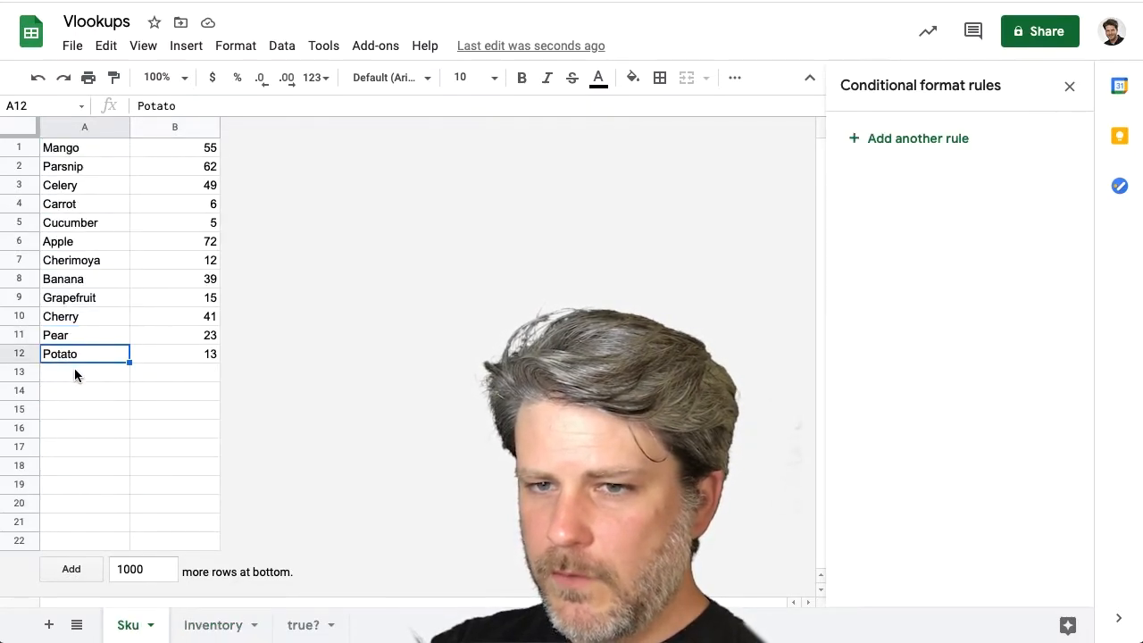
pyautogui.click(74, 373)
pyautogui.write('Tomato')
# Copy Watermelon from Inventory cell A21 into cell A14 of the Sku sheet.
pyautogui.click(214, 625)
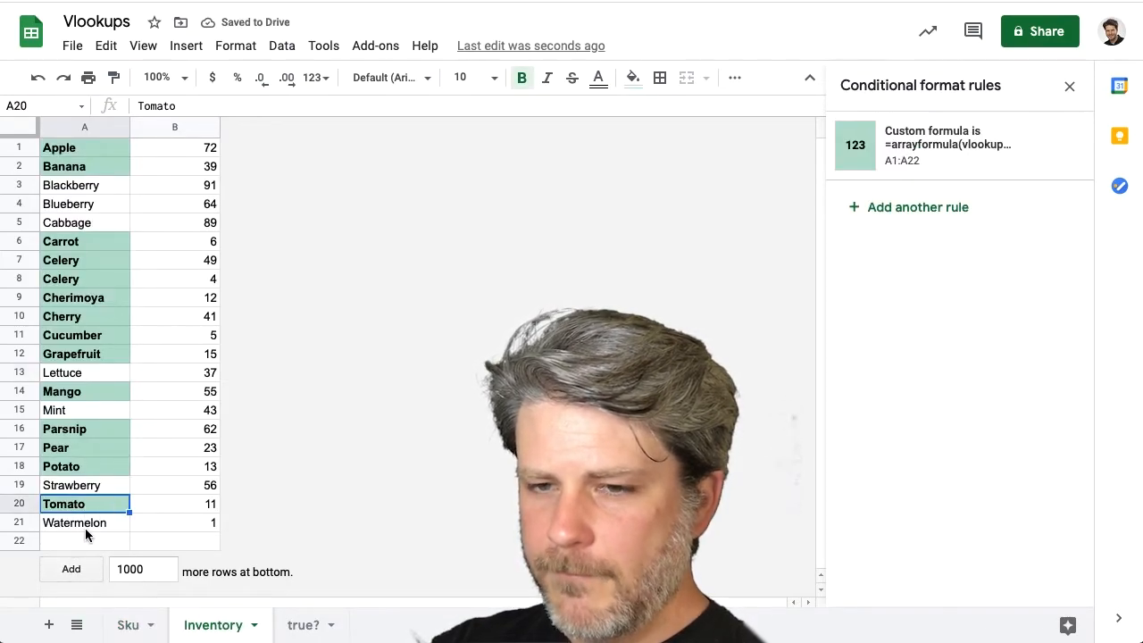
pyautogui.click(85, 528)
pyautogui.click(129, 625)
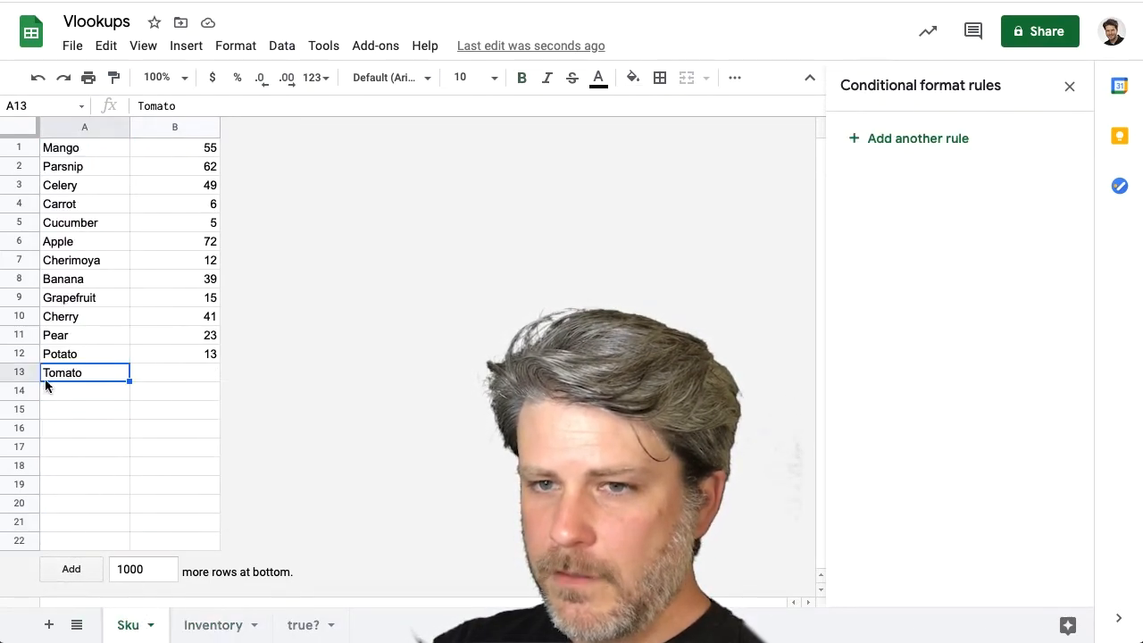
pyautogui.click(49, 392)
pyautogui.write('Watermelon')
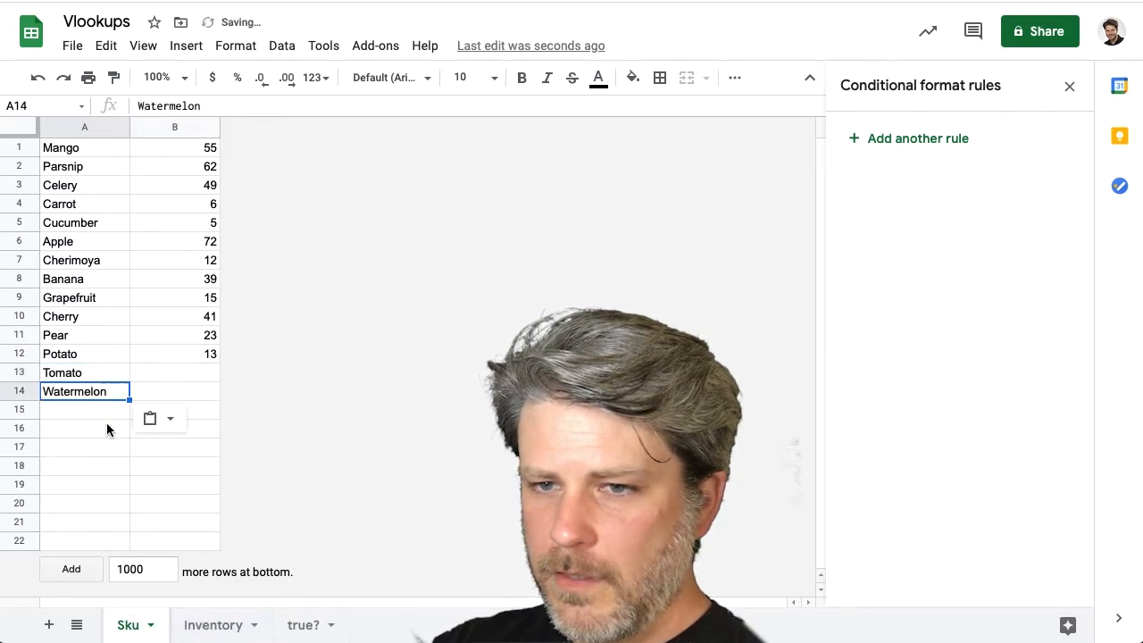
# Enter Blueberry in cell A15 of the Sku sheet and return to the Inventory sheet.
pyautogui.click(84, 411)
pyautogui.write('Blueberry')
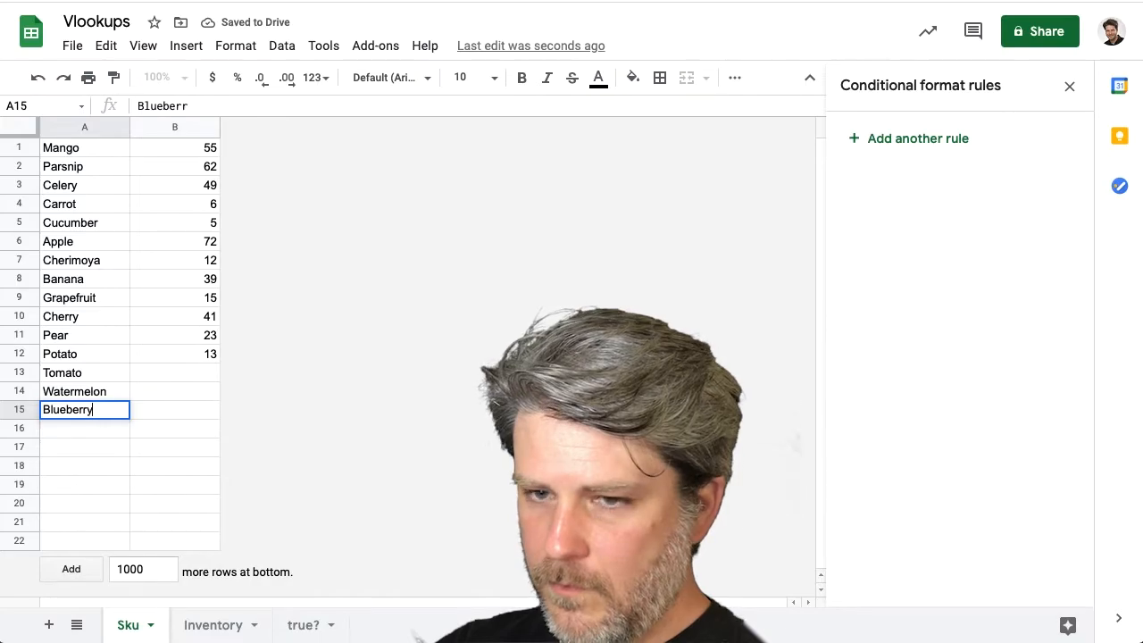
pyautogui.press('Return')
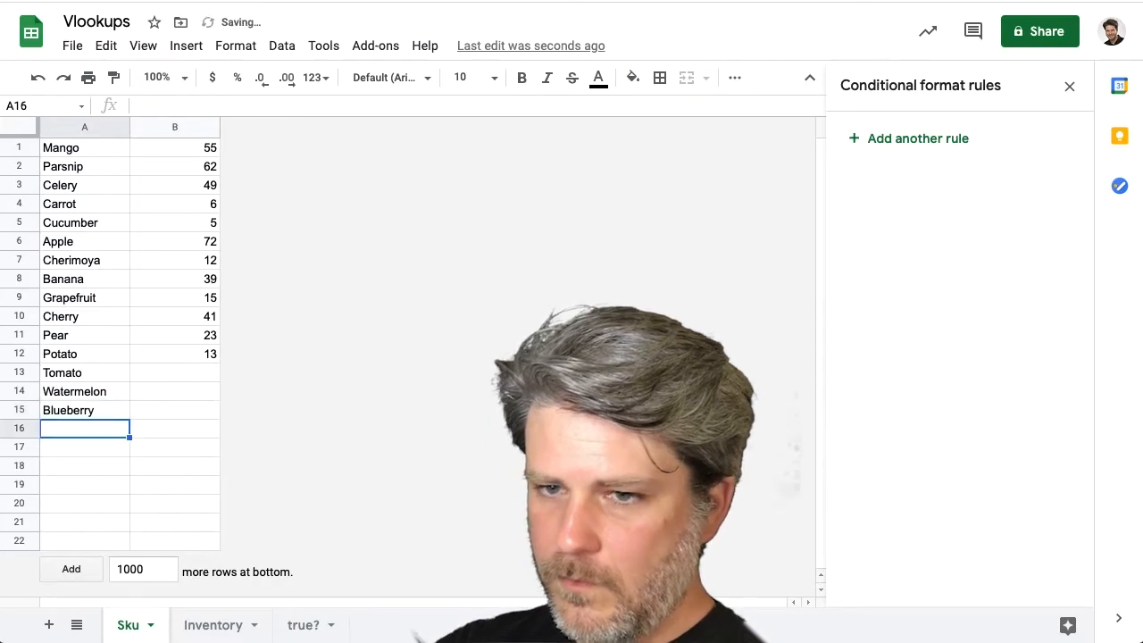
pyautogui.click(214, 624)
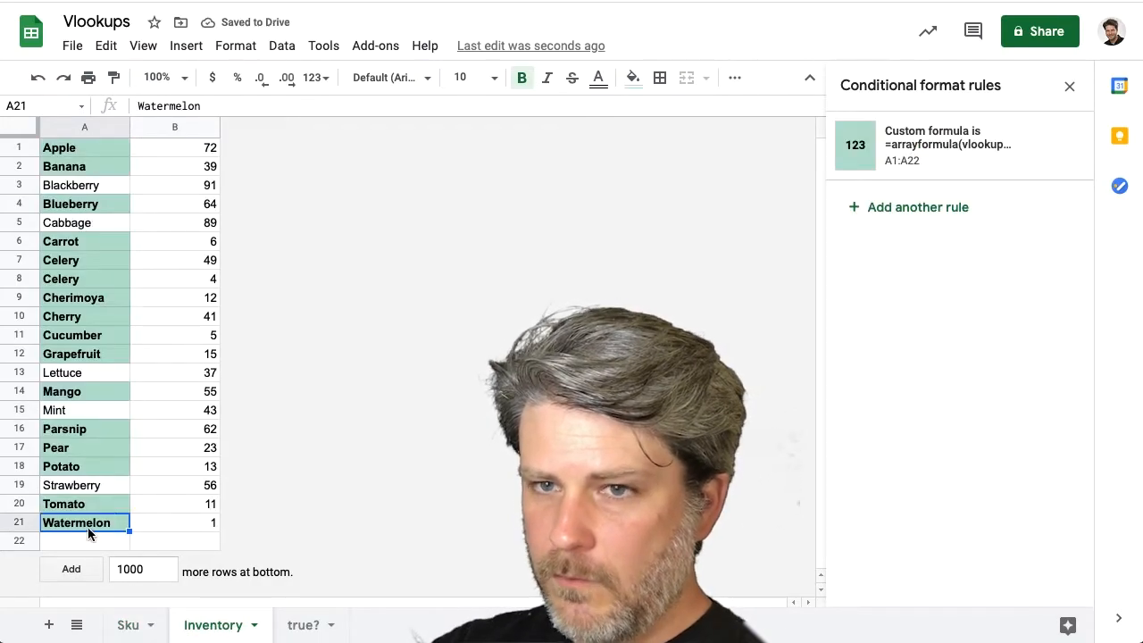